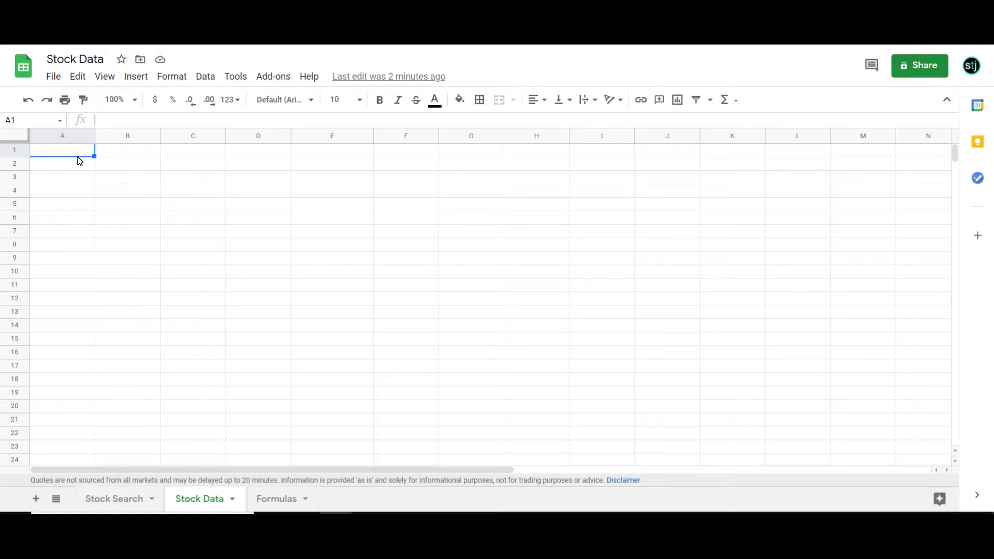
Step: Enter =GOOGLEFINANCE("AAPL","Price","1/1/21","3/1/22") to pull AAPL's price history
type("=goo")
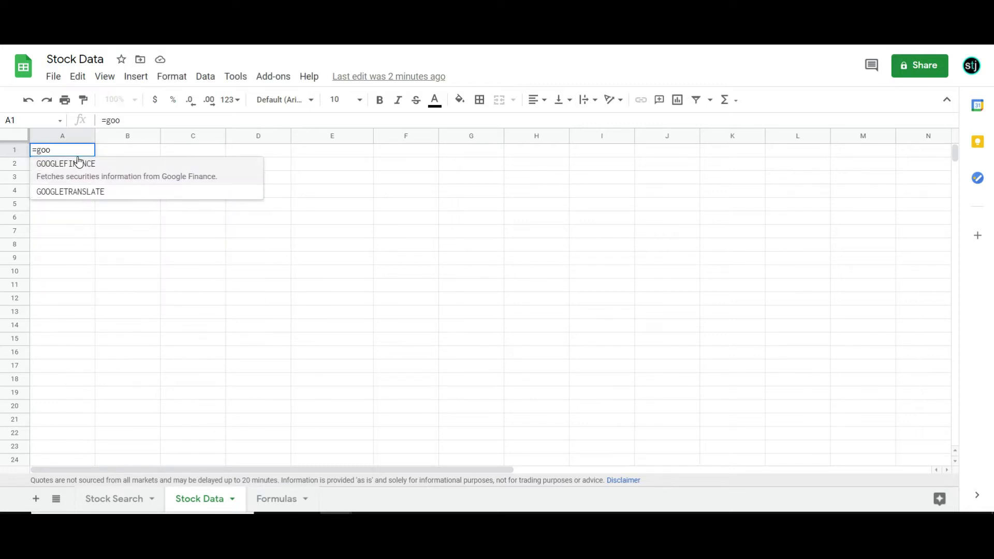
left_click(79, 163)
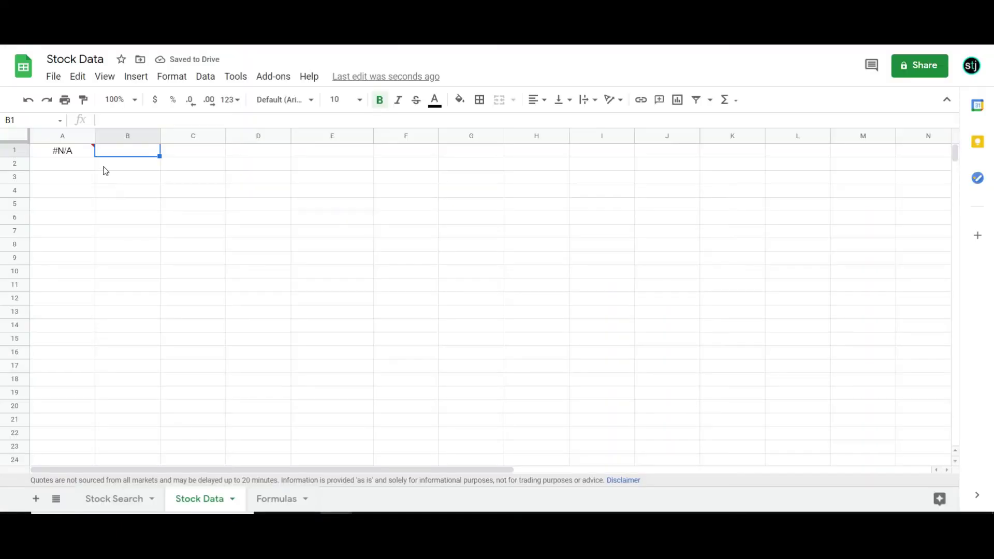
mouse_move(77, 153)
type("=goo")
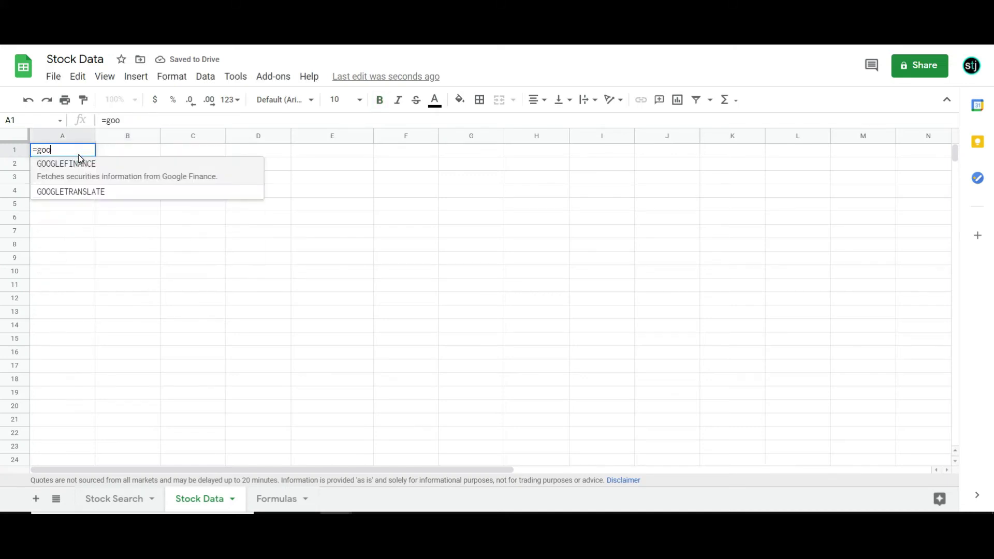
key("Tab")
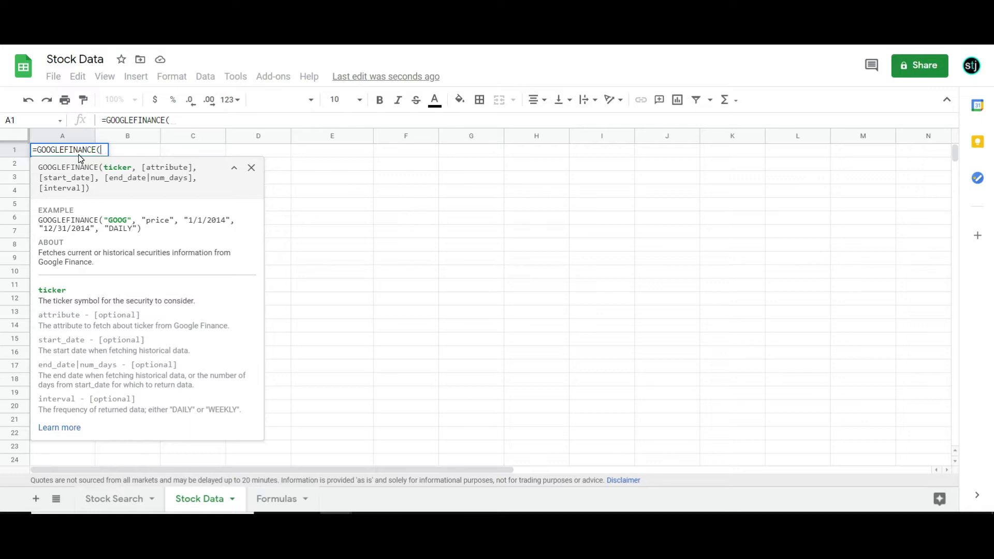
type("\"")
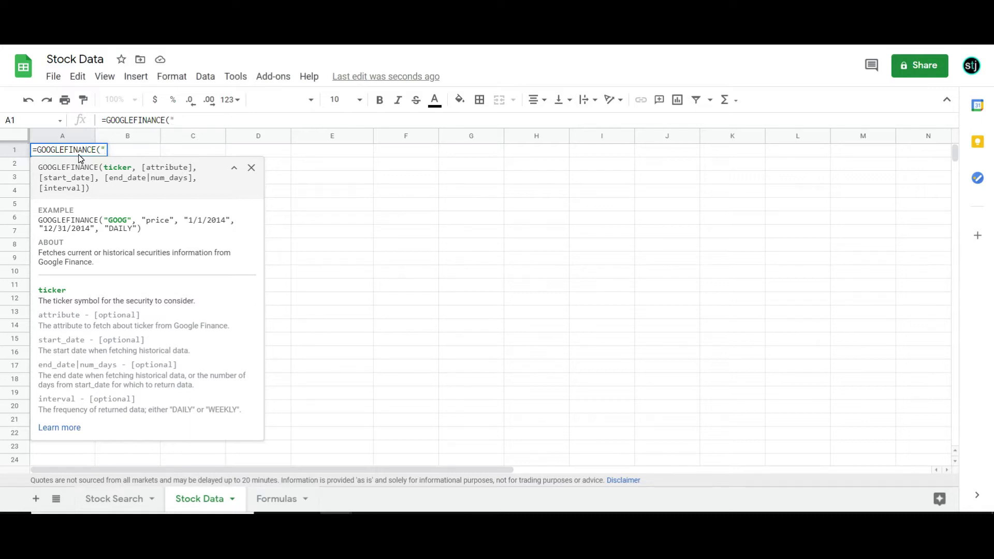
type("AAPL\",\"")
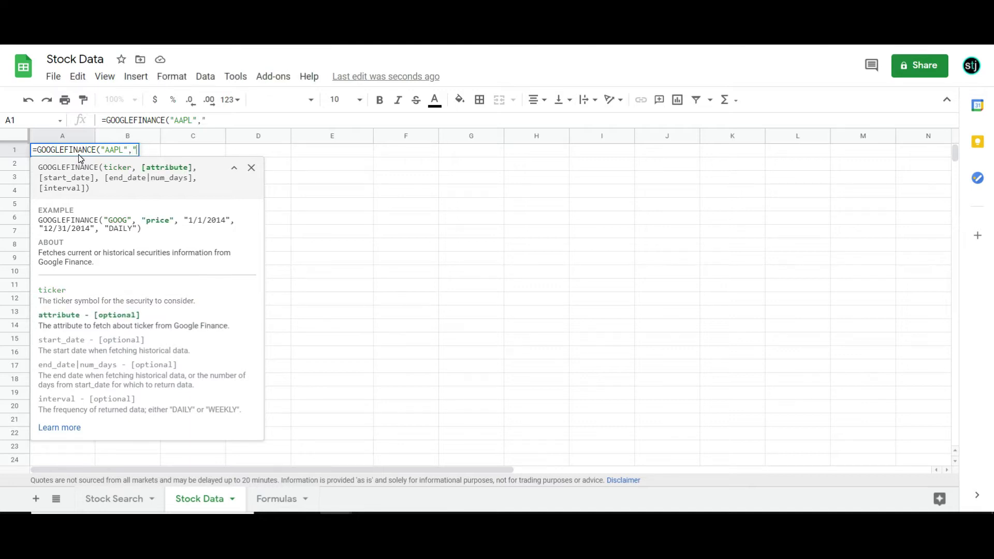
type("Price\"")
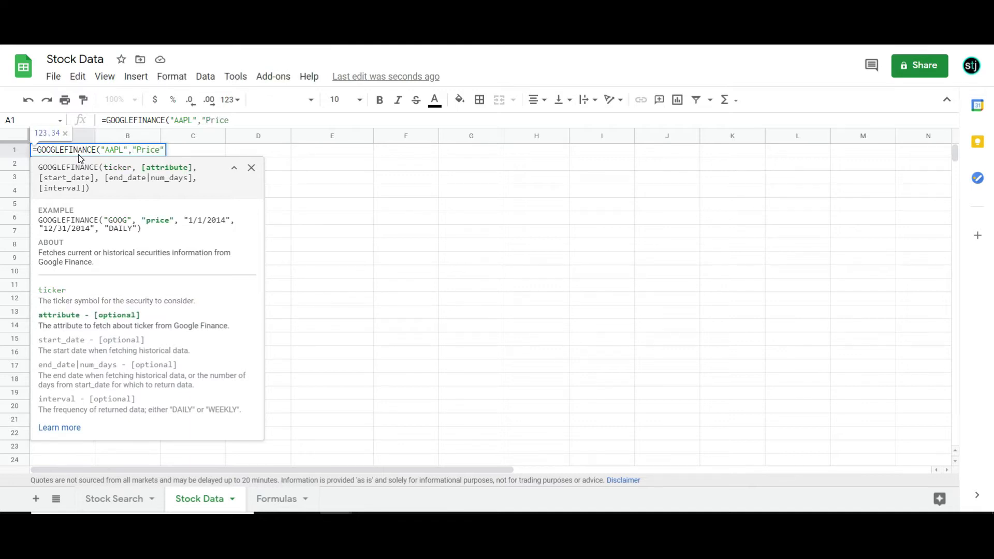
type(",")
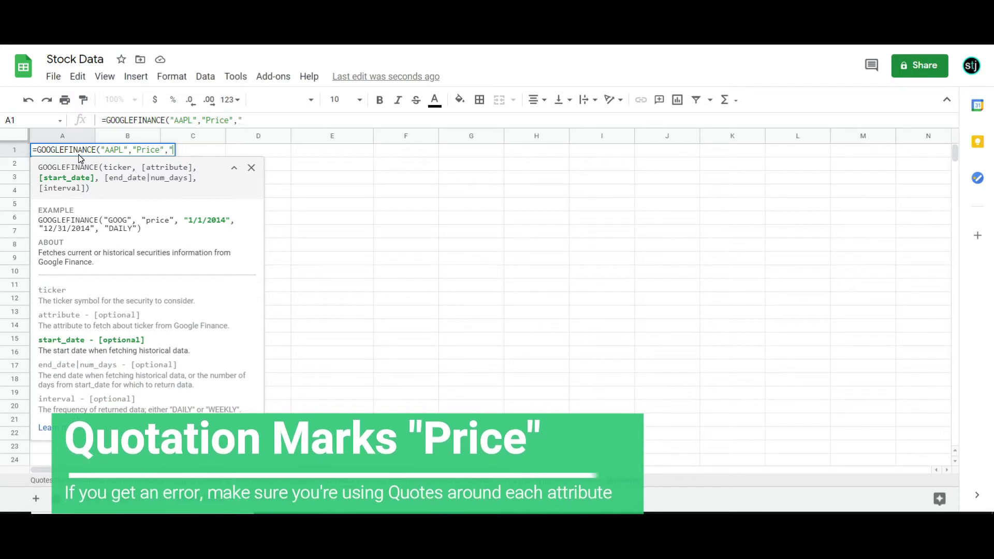
type("\"1/1/21\",")
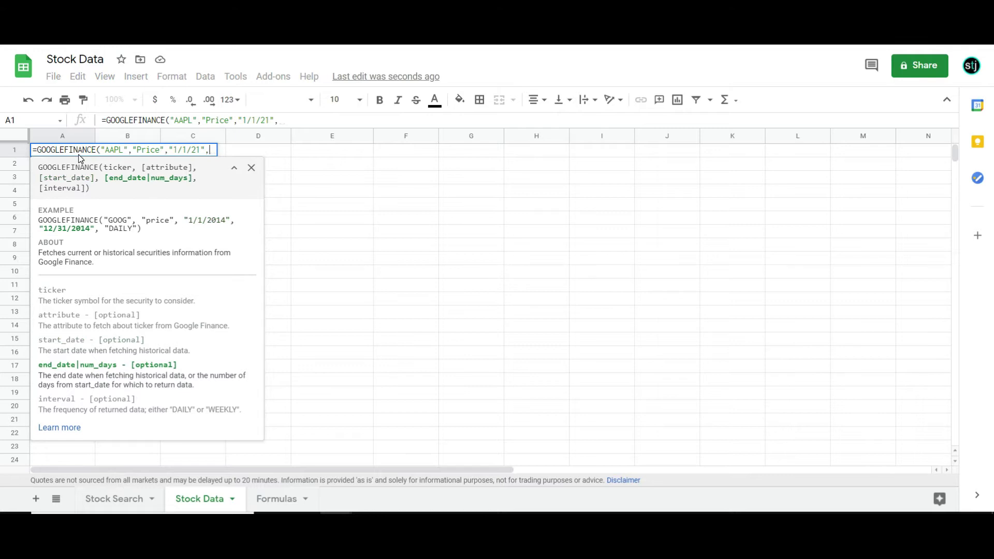
type("\"")
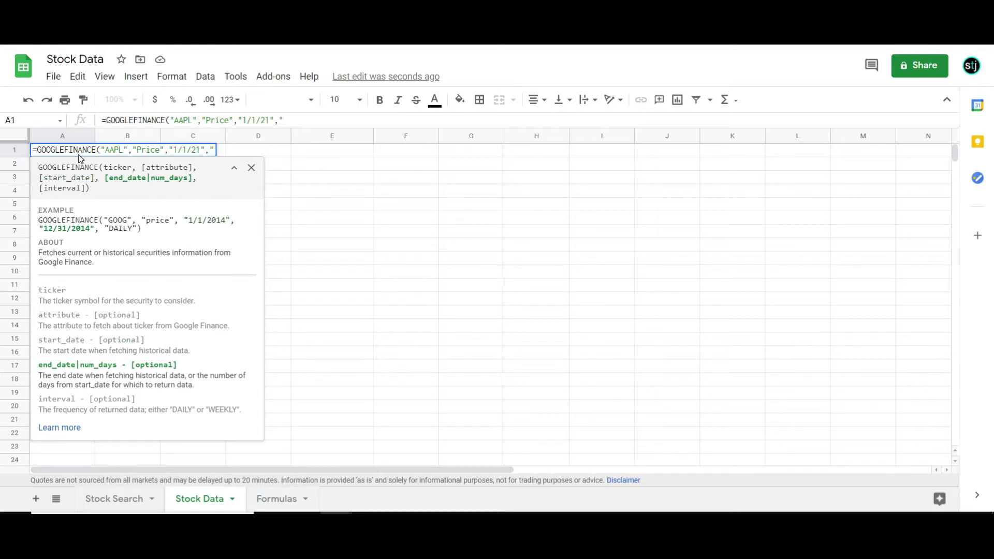
type("1")
key("BackSpace")
type("3/1")
type("/22")
type("\"")
type(")")
key("Return")
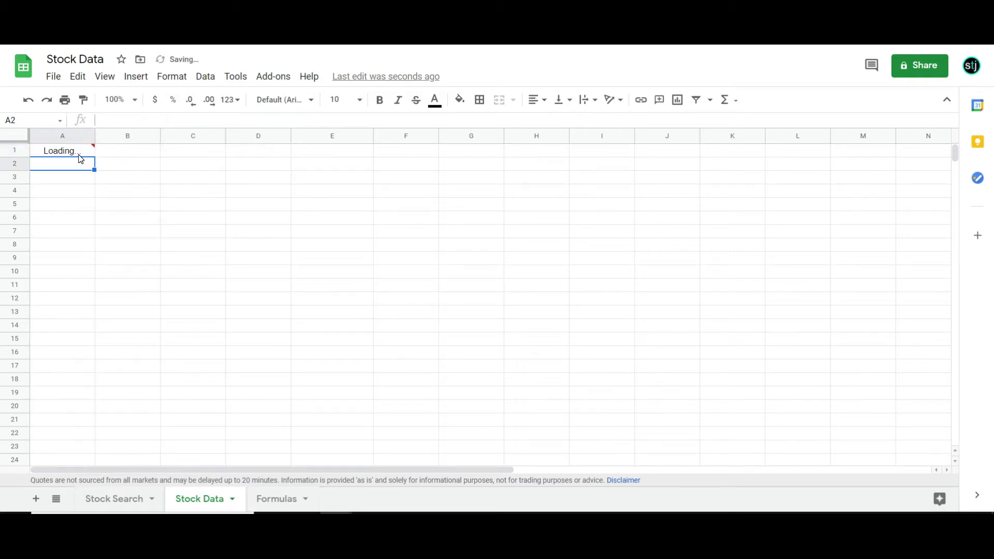
Step: Delete the GOOGLEFINANCE price-history formula and its results
scroll(92, 224, "down", 12)
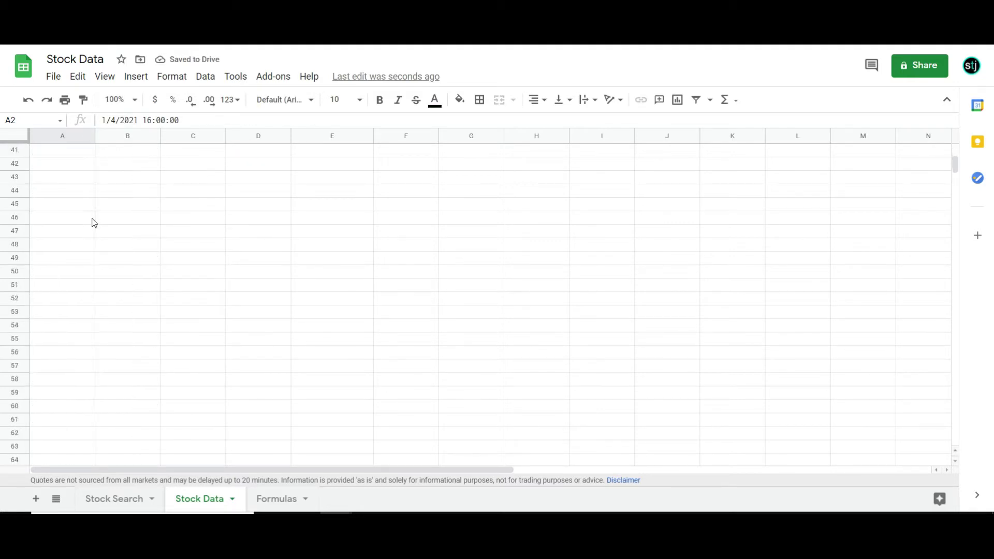
scroll(92, 224, "up", 12)
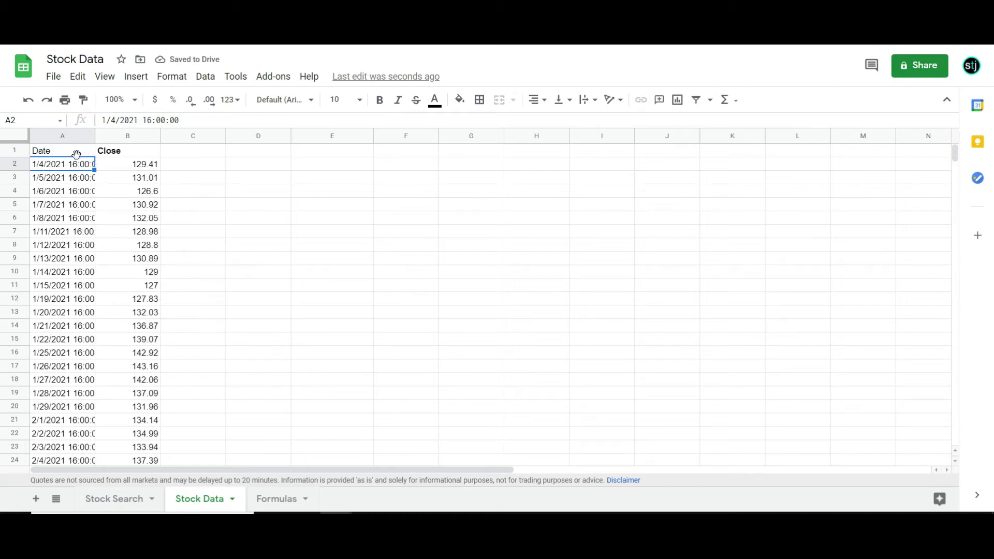
left_click(76, 152)
key("Delete")
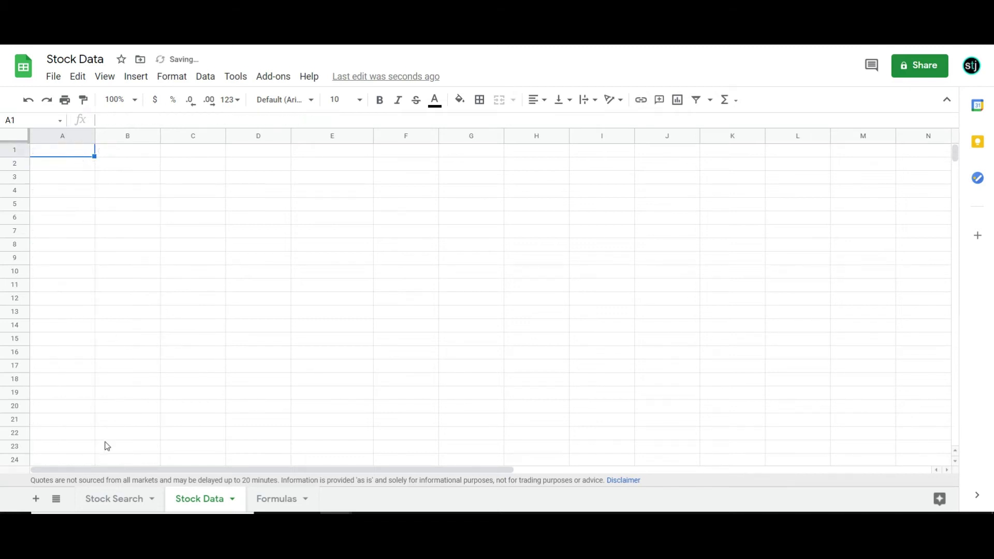
Step: On the Stock Search sheet, review the Open through Avg Volume labels and the E8 earnings date
left_click(118, 510)
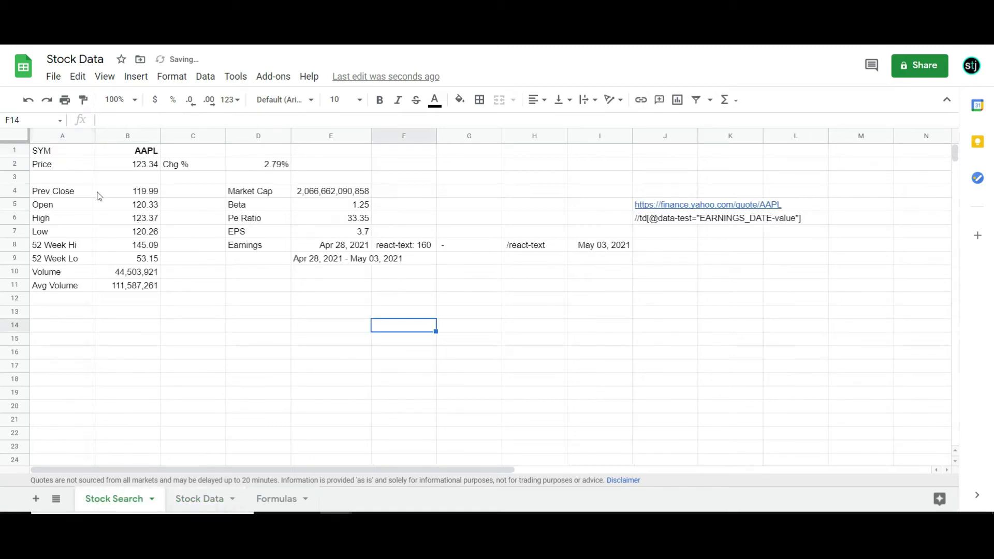
left_click(61, 206)
key("Down")
key("Down")
key("Down")
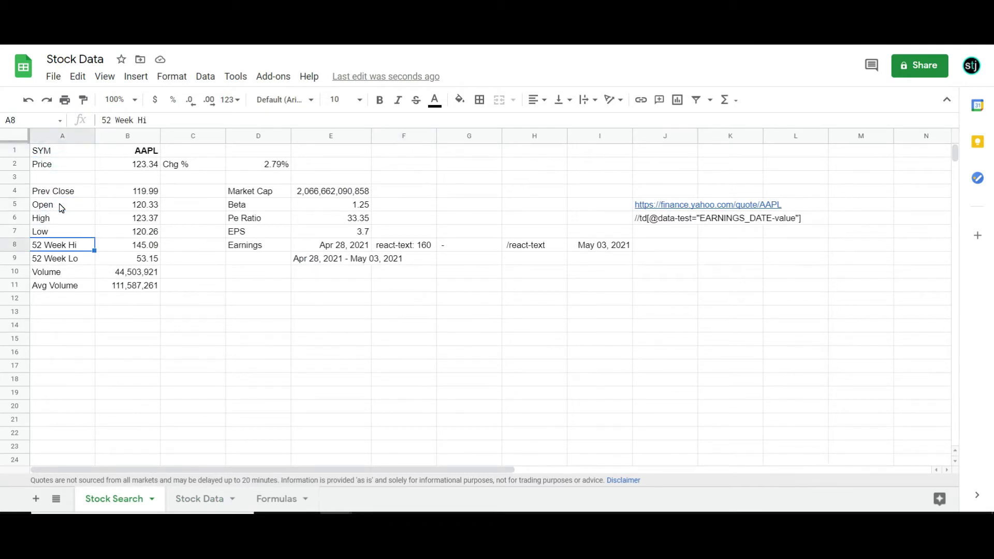
key("Down")
key("Down")
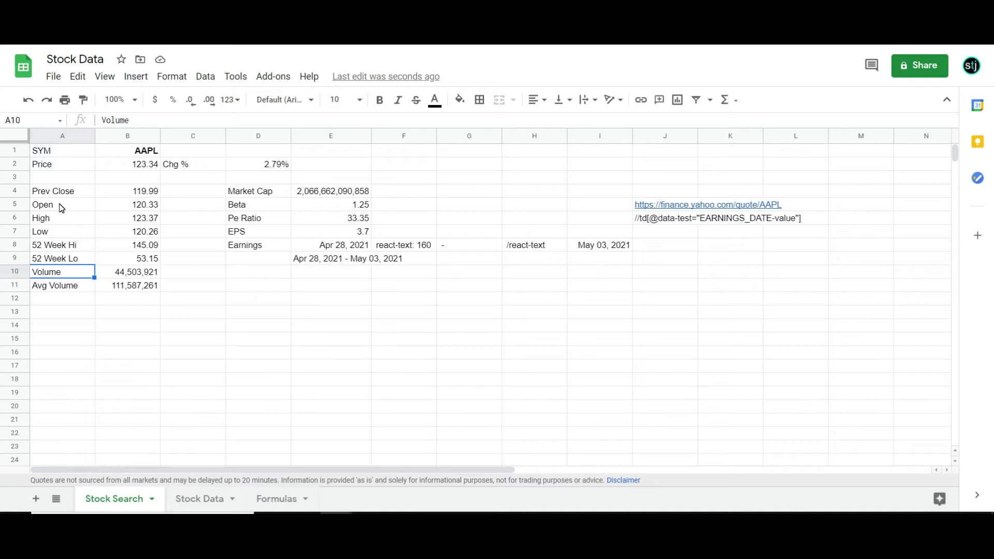
left_click(74, 289)
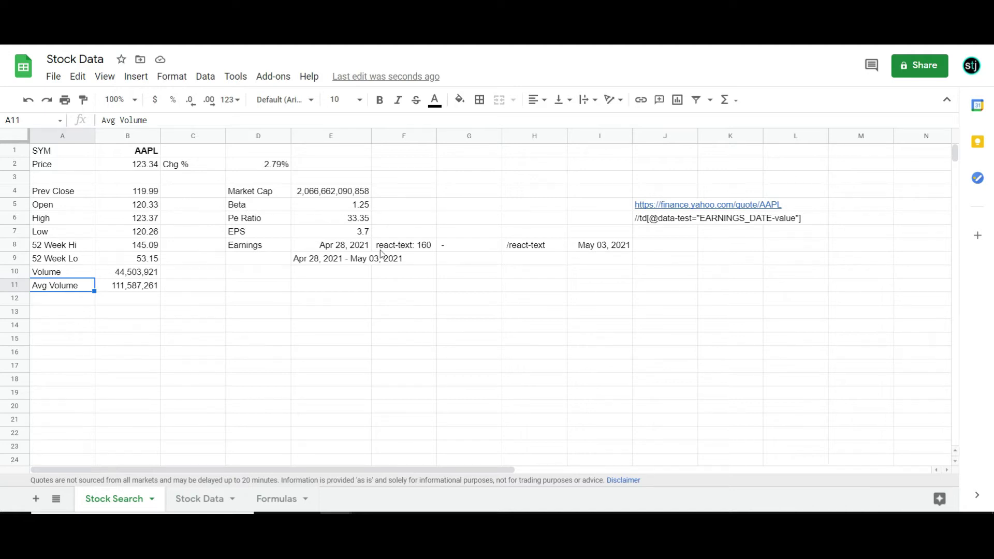
left_click(313, 246)
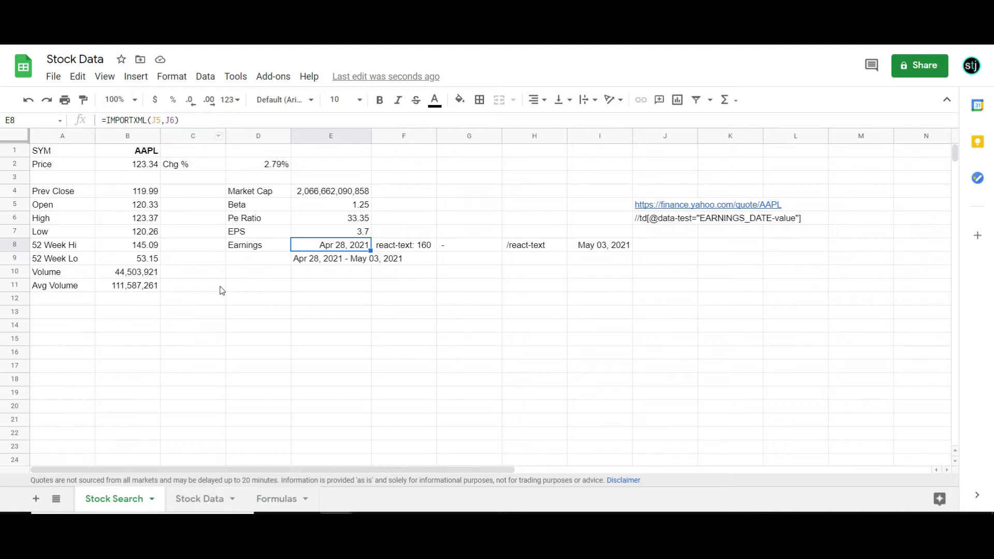
left_click(276, 499)
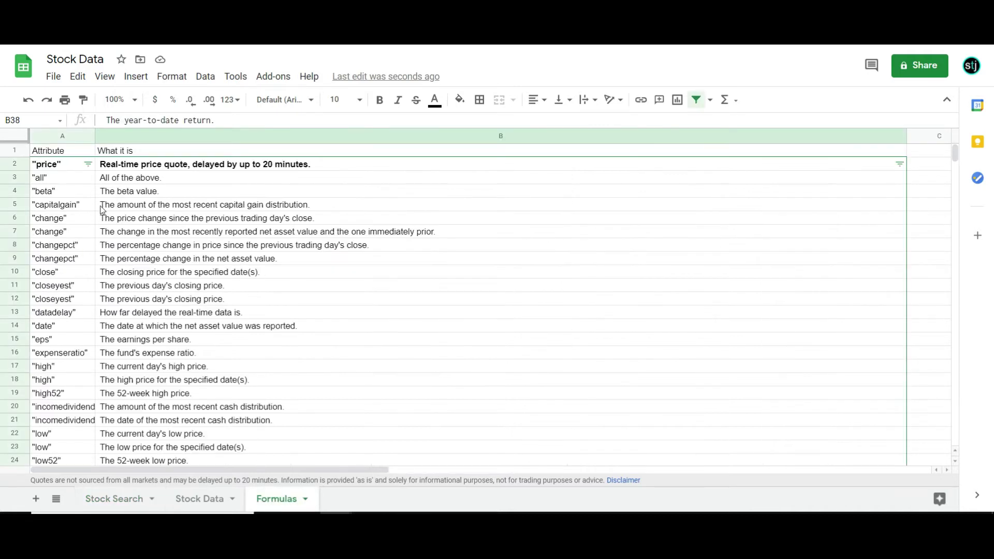
left_click(53, 202)
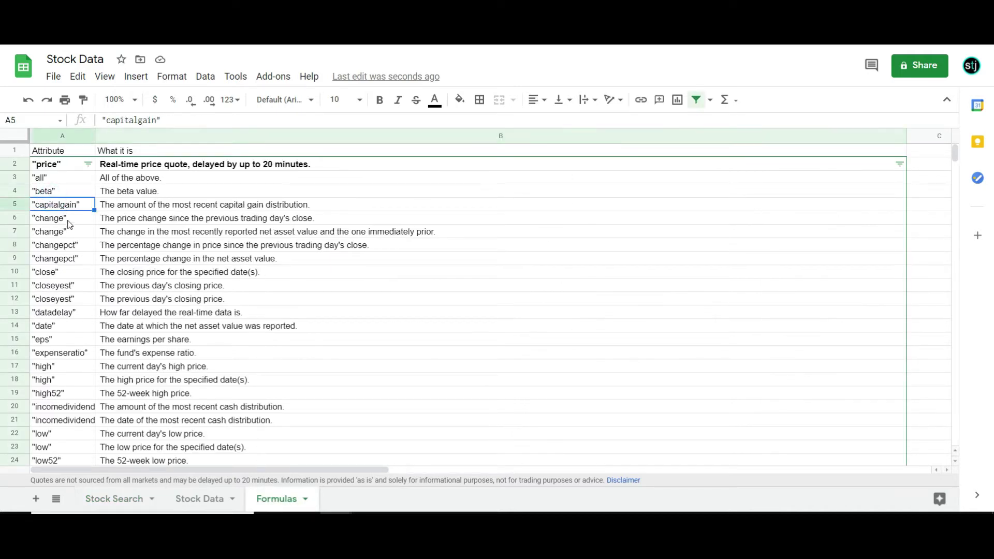
left_click(65, 220)
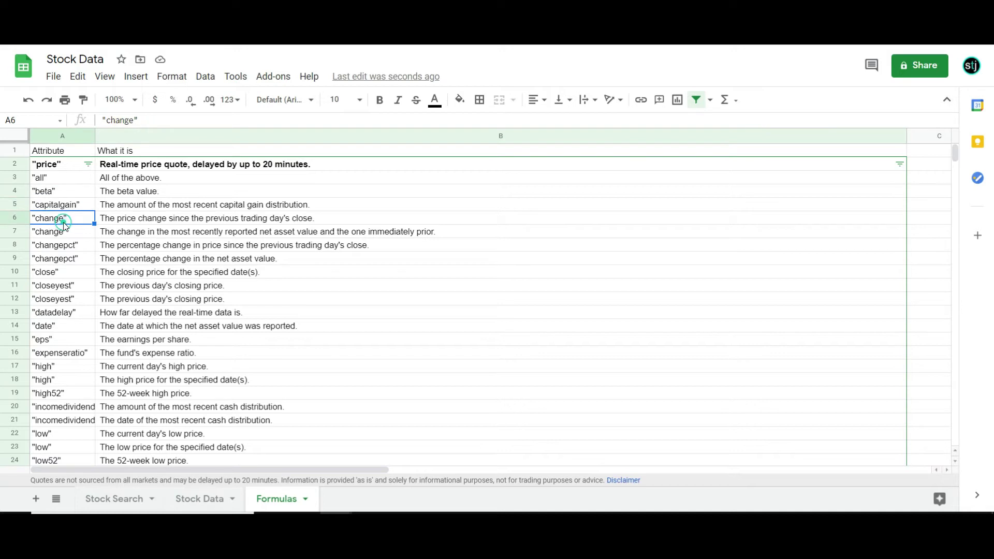
left_click(55, 341)
left_click(65, 382)
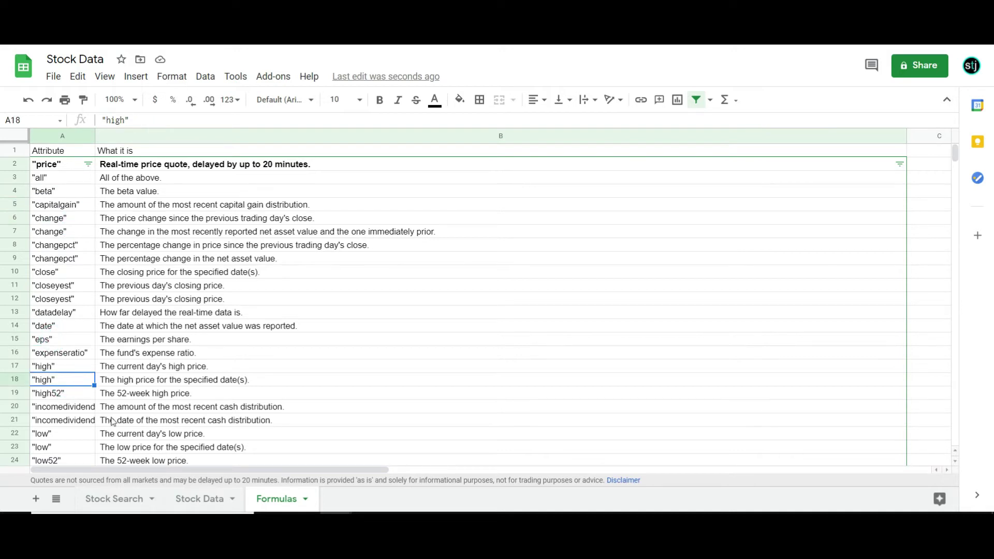
scroll(35, 285, "down", 2)
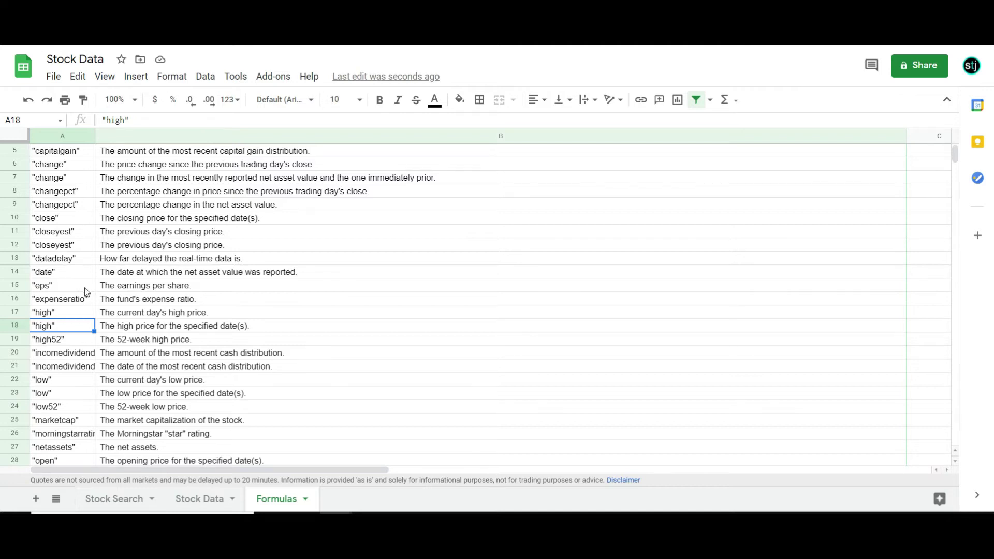
scroll(76, 286, "down", 15)
scroll(83, 288, "up", 20)
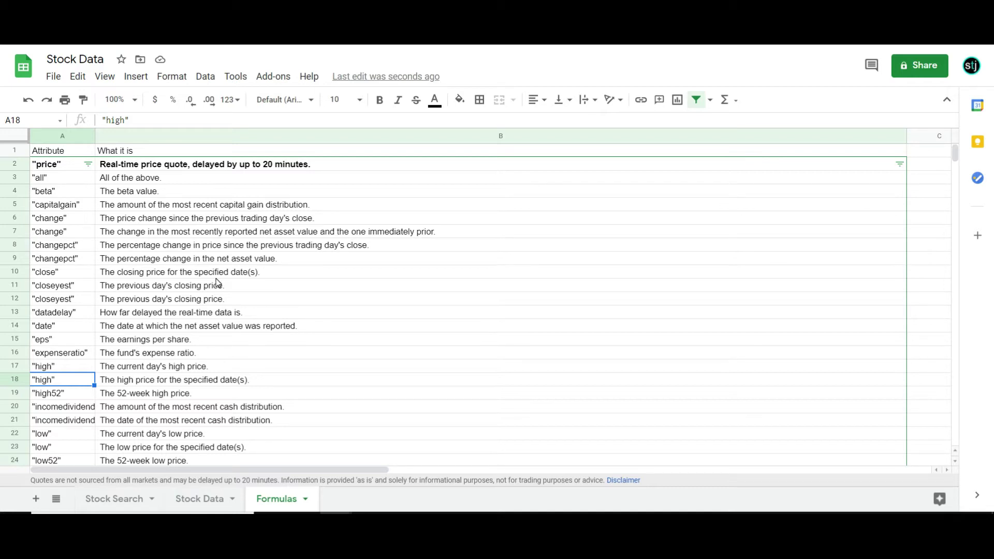
left_click(110, 505)
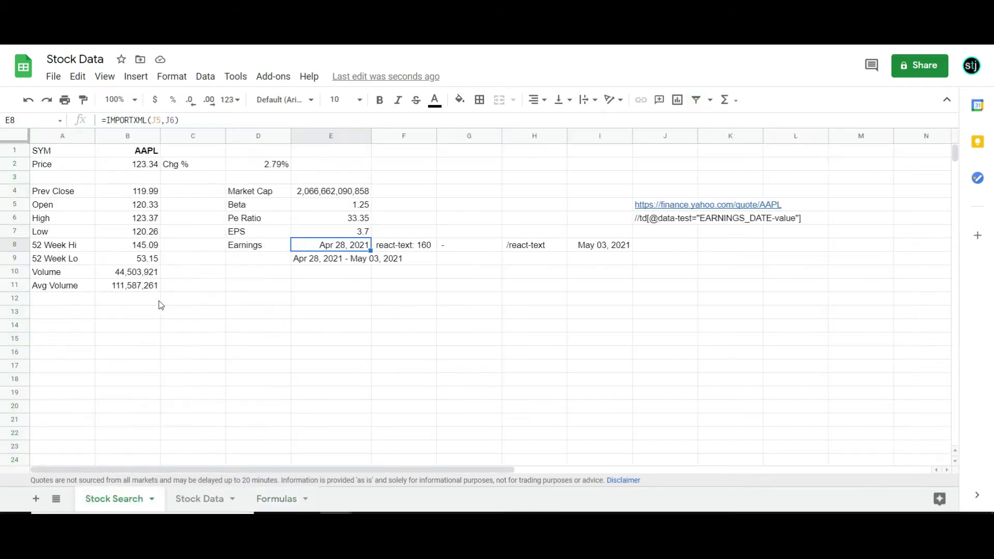
left_click(60, 150)
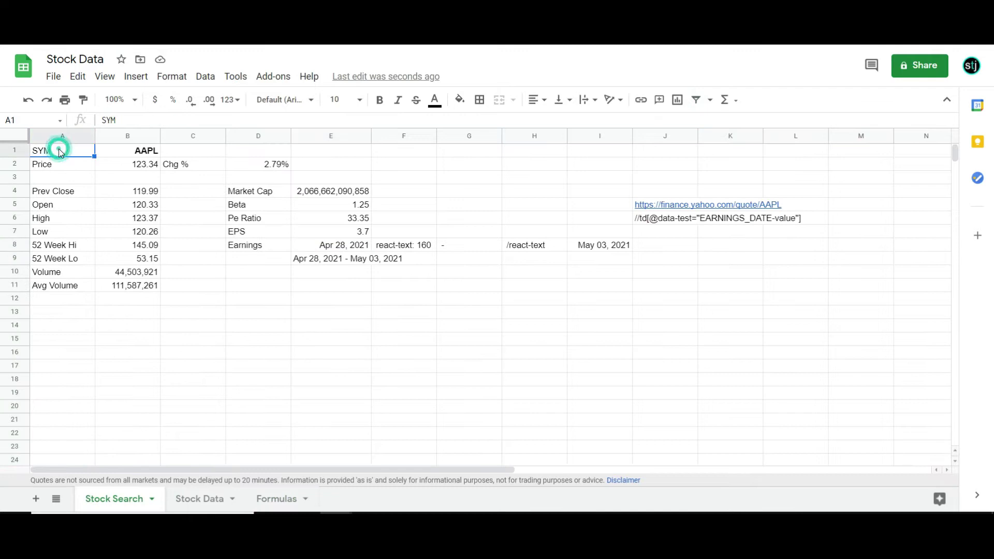
Step: On Stock Data, enter SYM in A1, bold AAPL in B1, and a Price label in A2
left_click(199, 499)
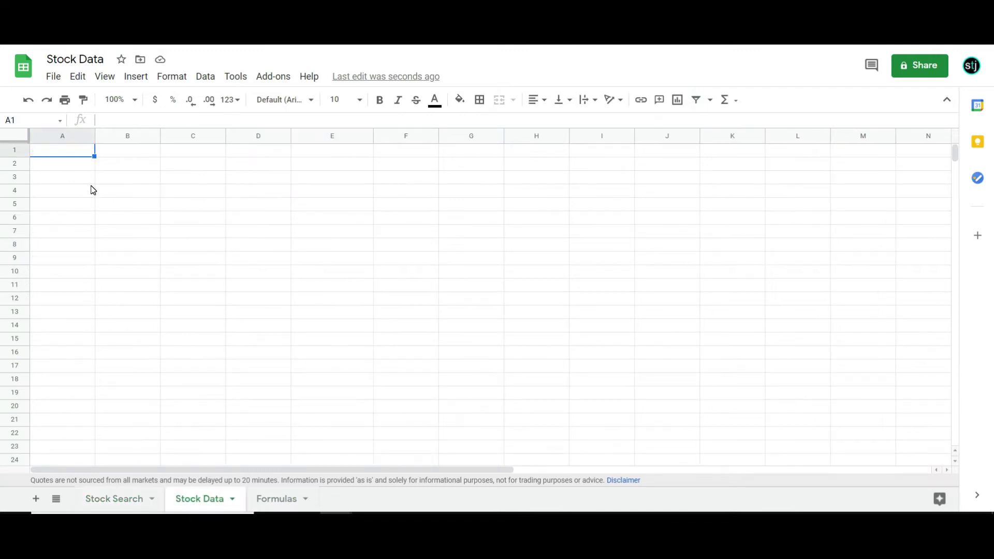
type("SYM")
key("Tab")
key("ctrl+b")
type("+AAPL")
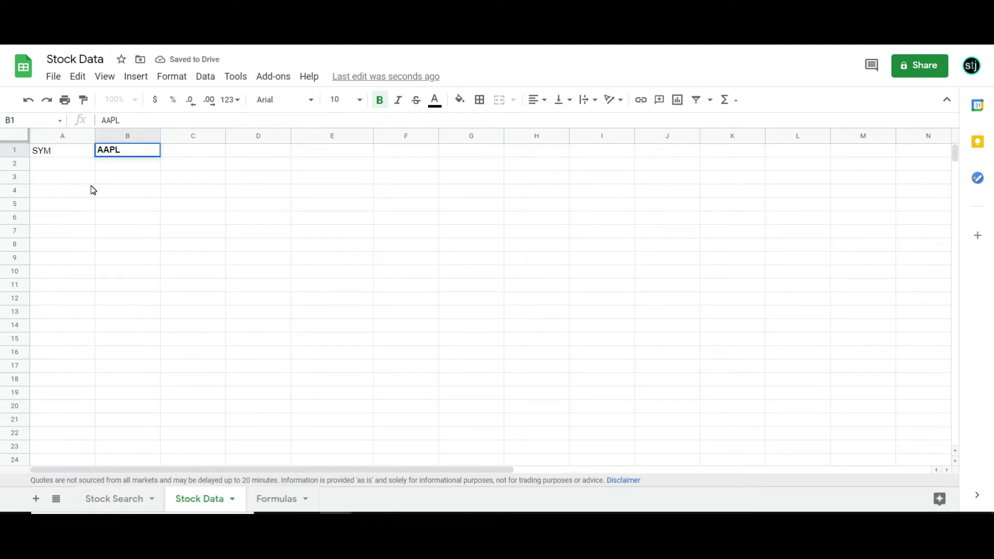
key("Return")
type("Price")
key("Tab")
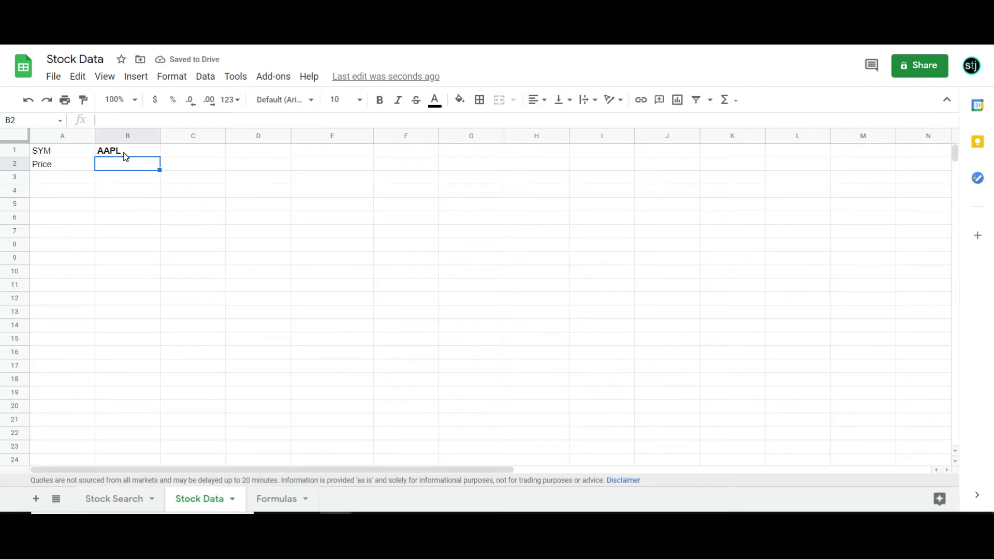
Step: In B2, enter a GOOGLEFINANCE formula using absolute $B$1 and the A2 label as attribute
type("=go")
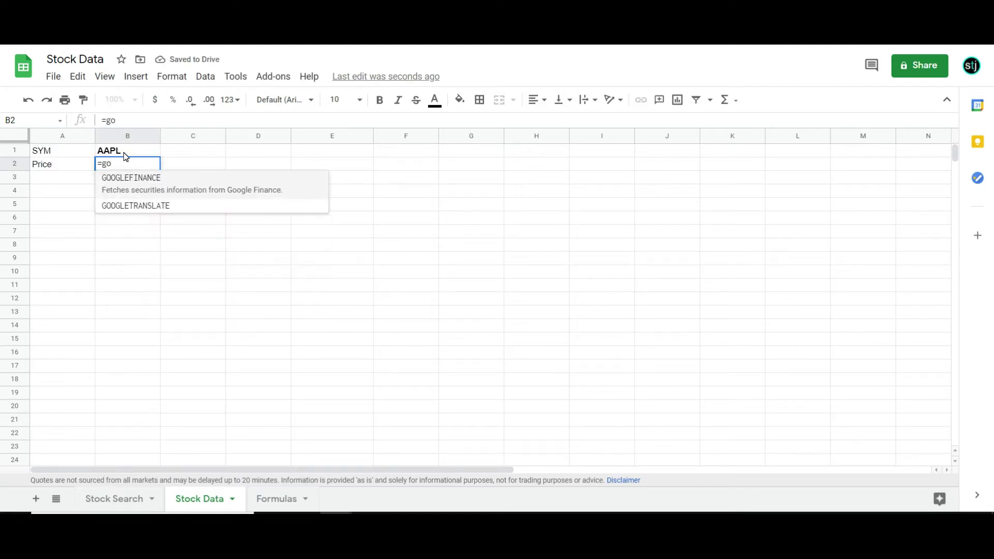
key("Tab")
left_click(126, 156)
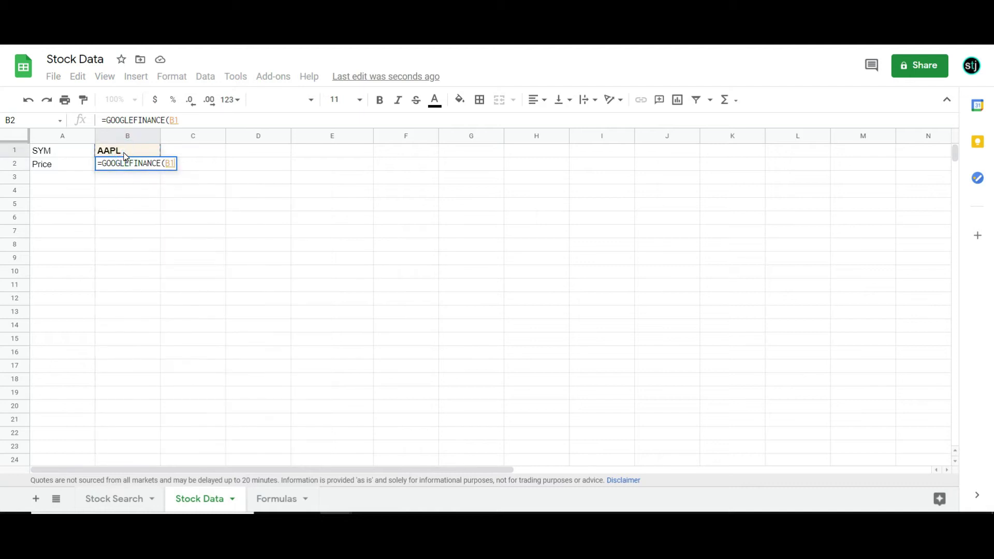
key("F4")
type(",\"")
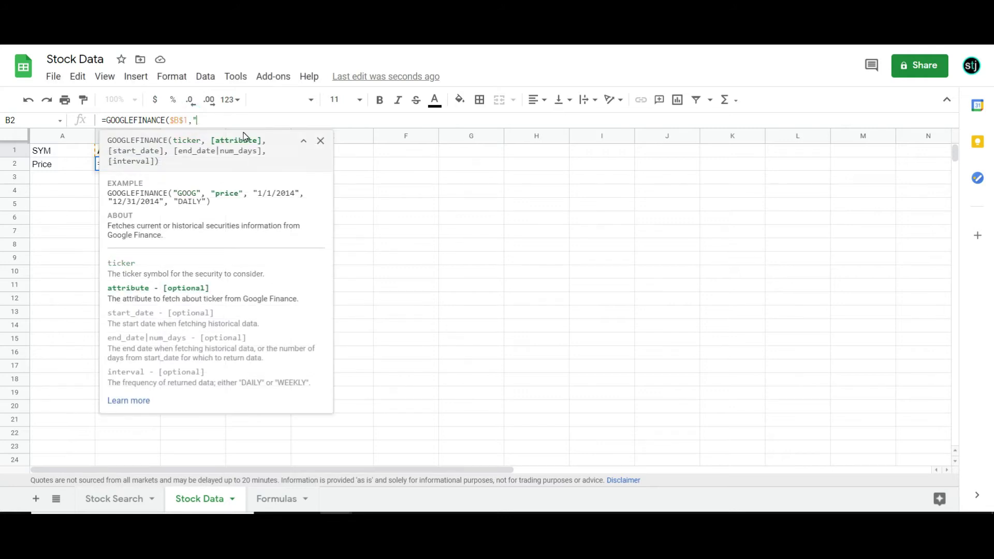
type("Price\"")
key("BackSpace")
key("BackSpace")
key("BackSpace")
key("BackSpace")
key("BackSpace")
key("BackSpace")
left_click(52, 164)
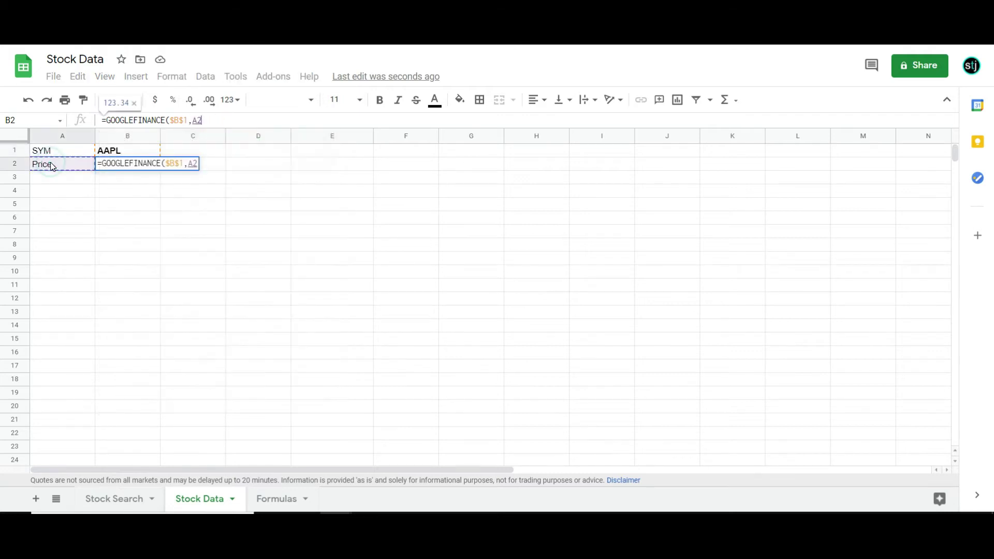
key("Return")
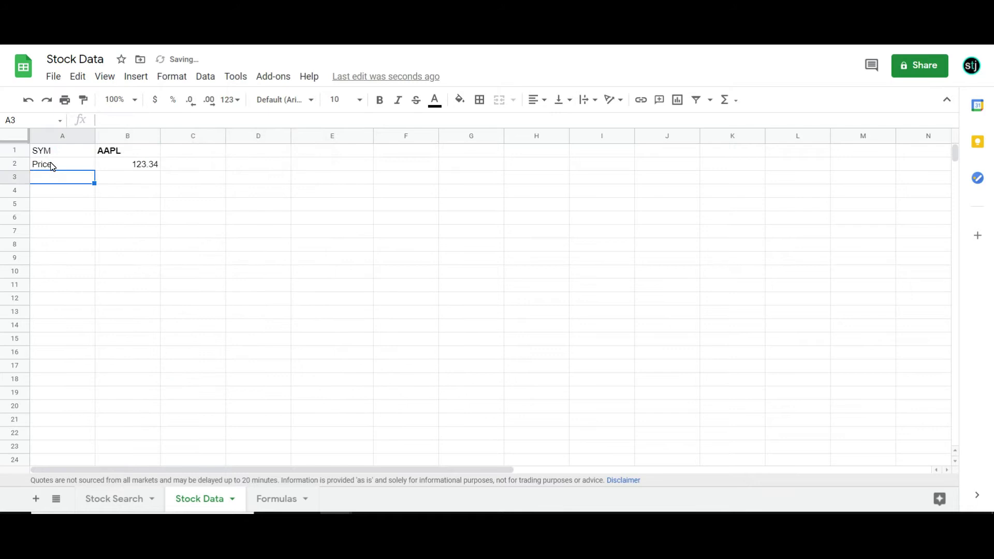
Step: Replace the A2 reference with "price" so B2 reads =GOOGLEFINANCE($B$1,"price")
left_click(139, 165)
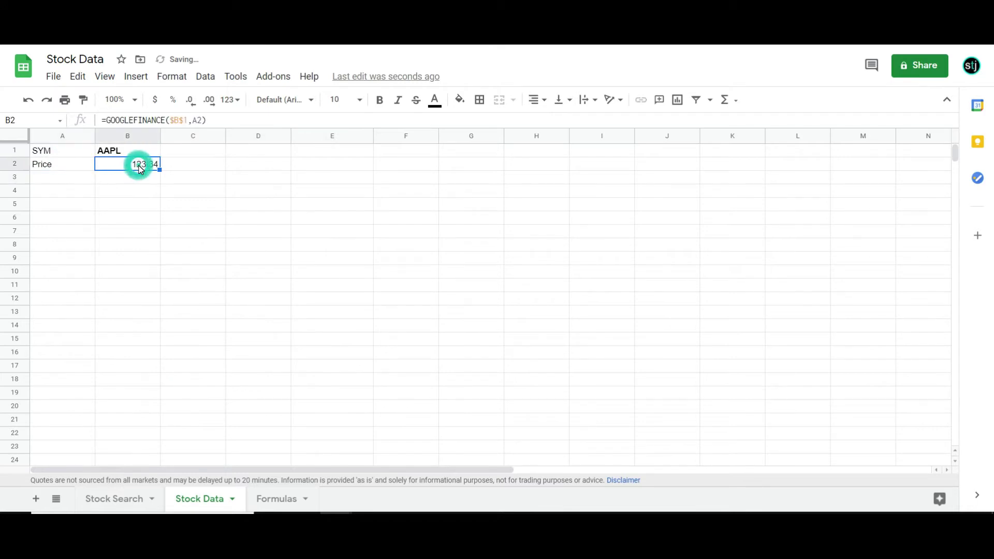
double_click(194, 121)
type("\"price\"")
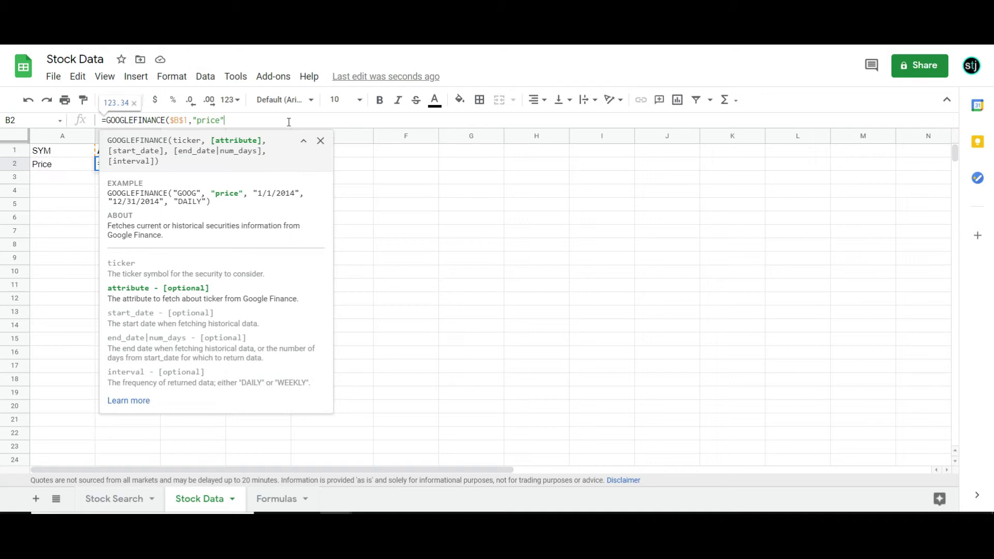
key("Return")
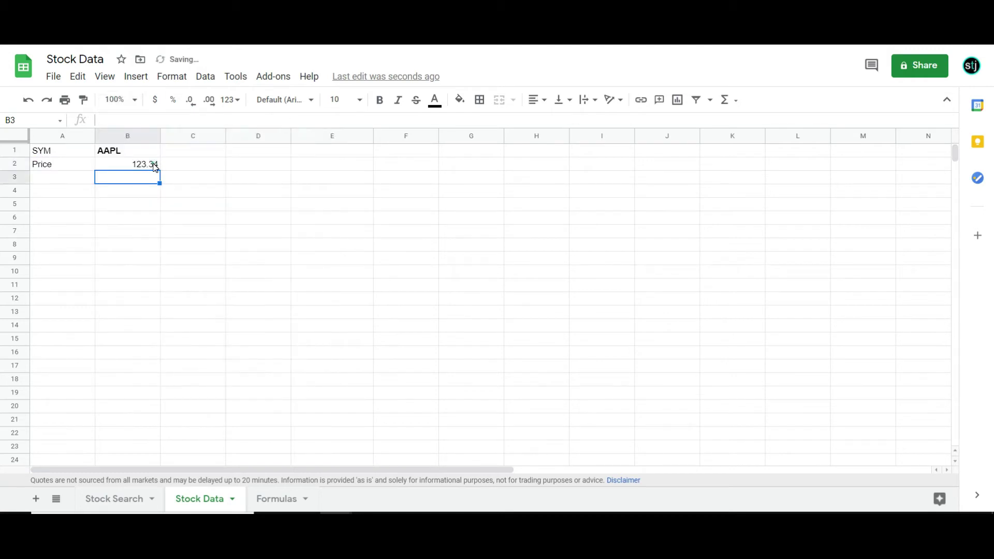
left_click(155, 167)
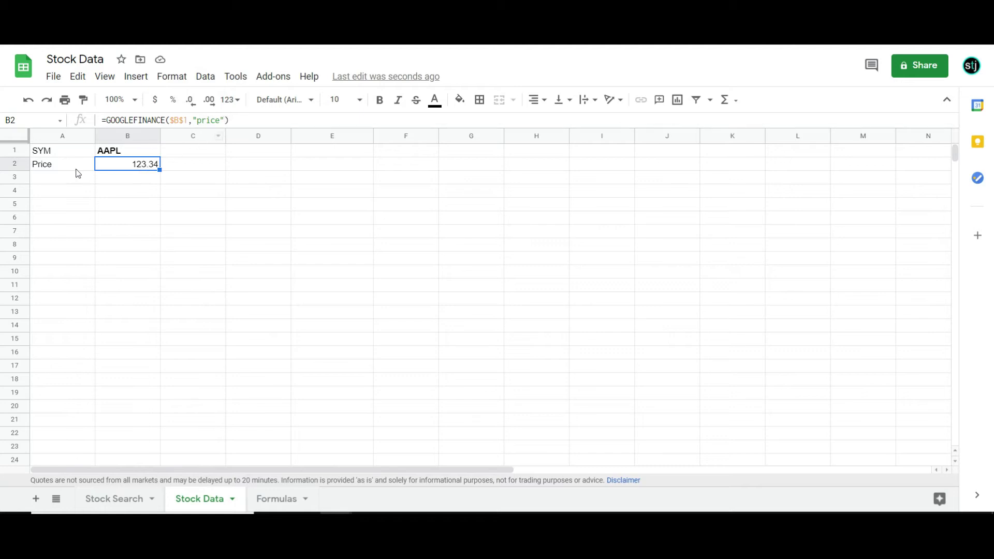
left_click(57, 189)
type("Low52")
key("Return")
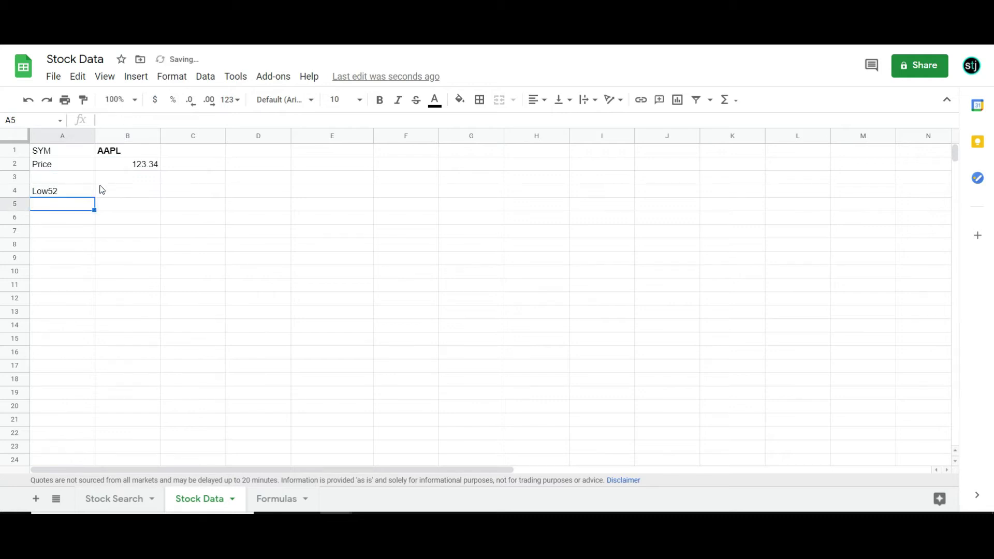
left_click(138, 164)
key("ctrl+c")
left_click(137, 202)
left_click(138, 193)
key("ctrl+v")
key("Right")
left_click(138, 197)
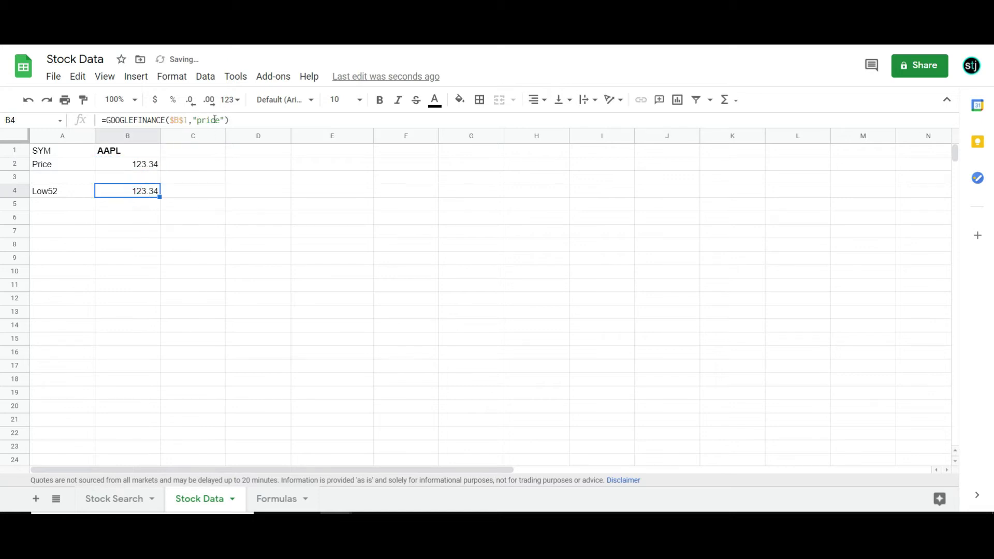
left_click_drag(193, 120, 353, 118)
key("BackSpace")
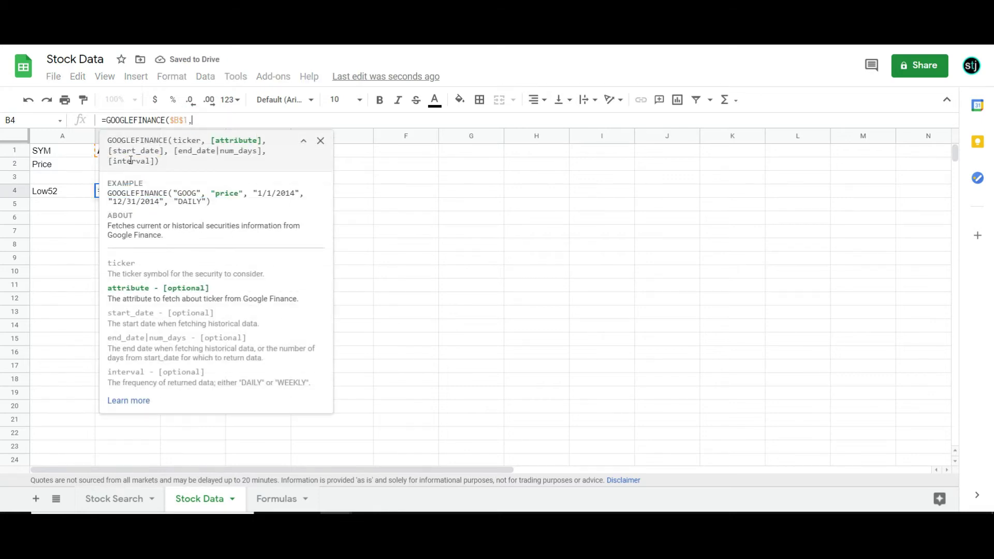
left_click(55, 192)
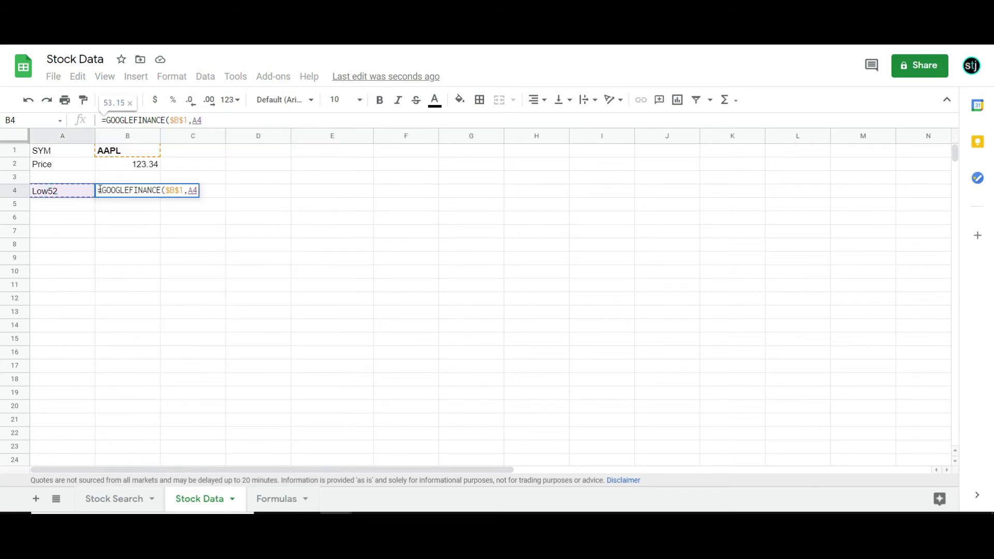
key("Return")
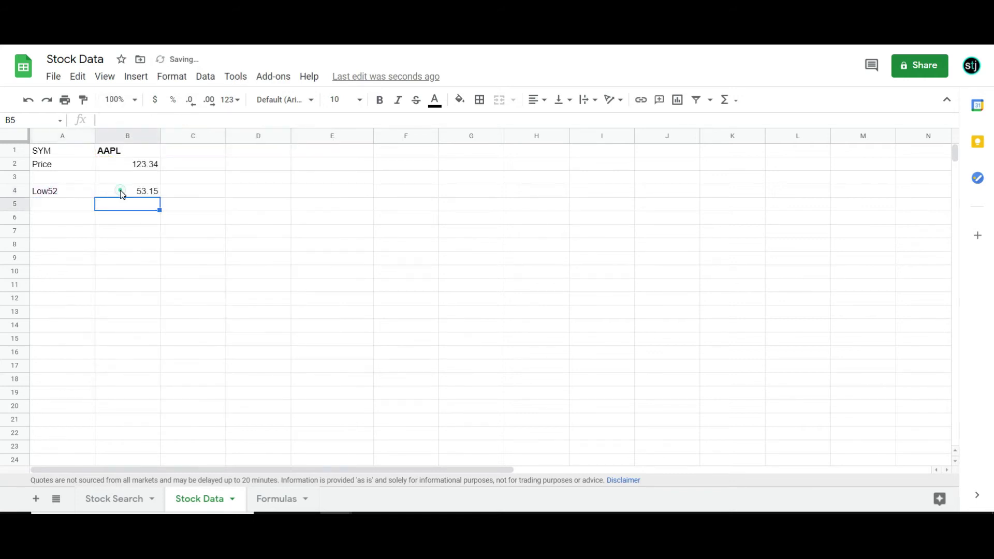
left_click(120, 192)
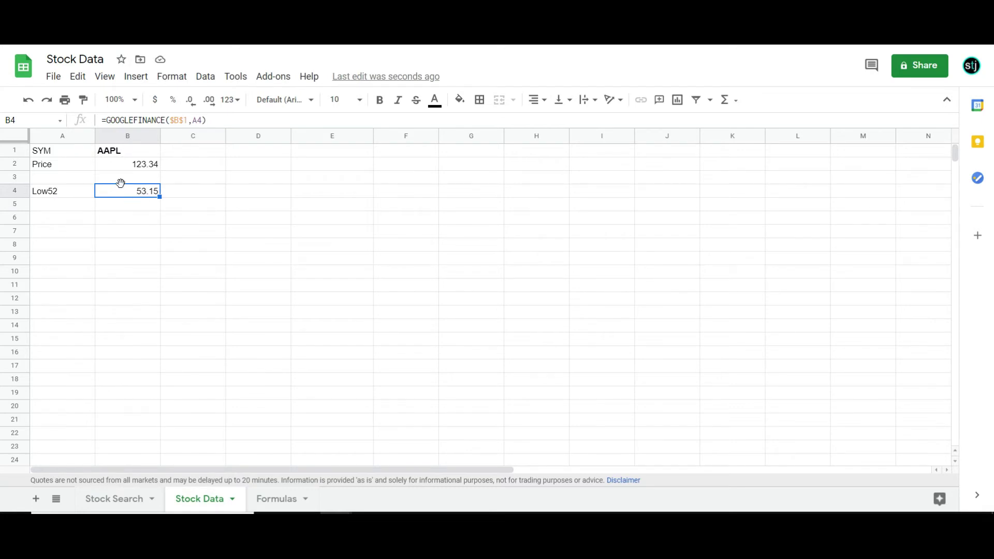
left_click(84, 191)
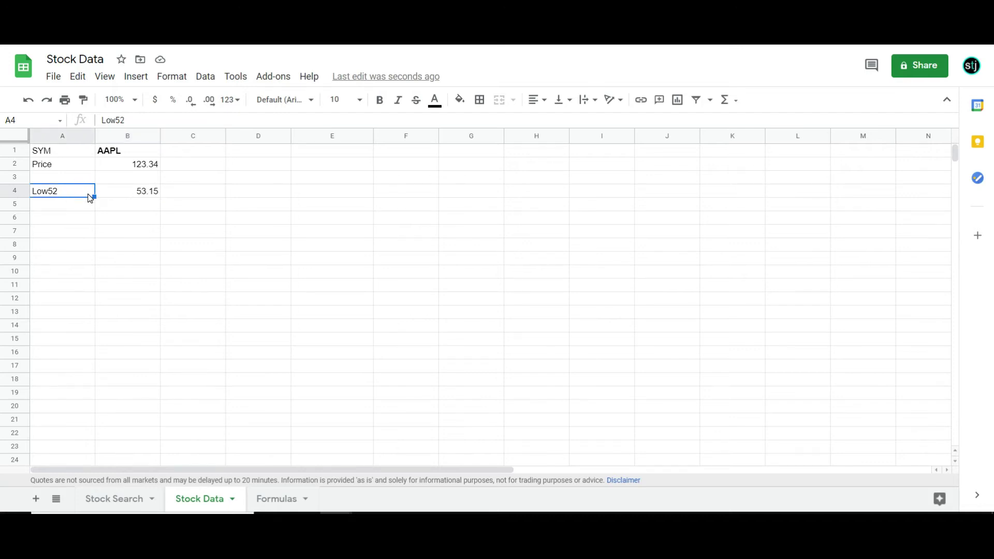
type("52 Week Low")
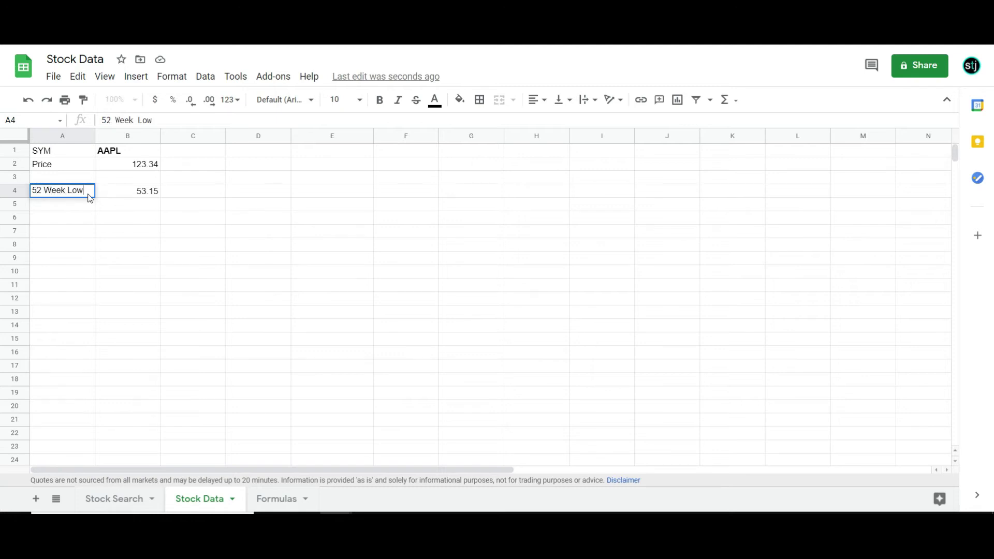
key("Tab")
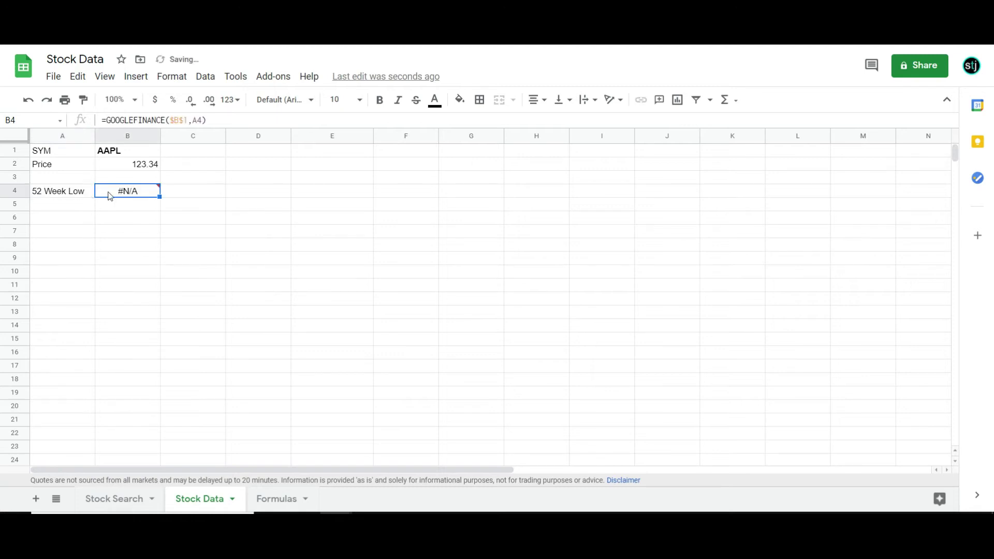
mouse_move(133, 195)
key("Delete")
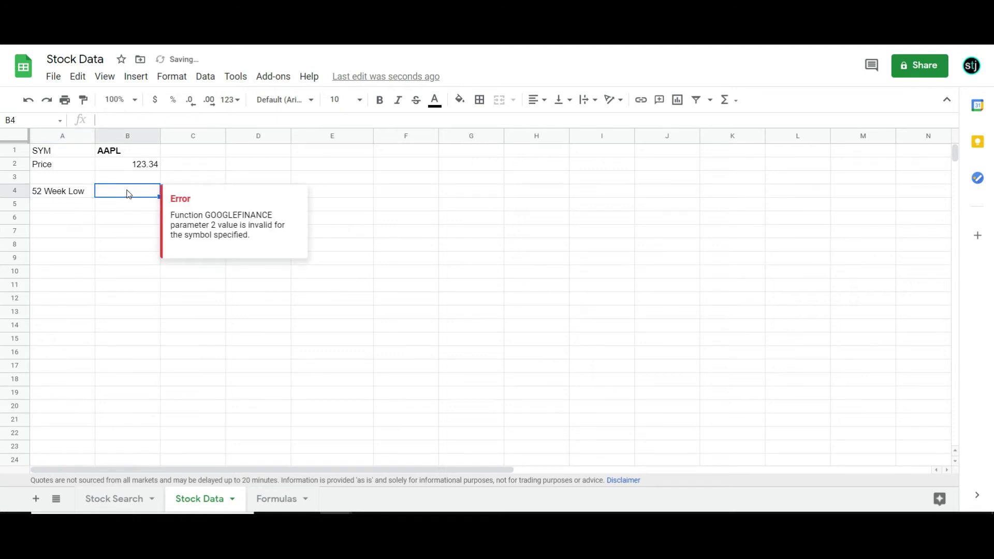
left_click(90, 200)
Step: Clear the 52 Week Low label and paste the Prev Close–Avg Volume labels into A4:A11
key("Delete")
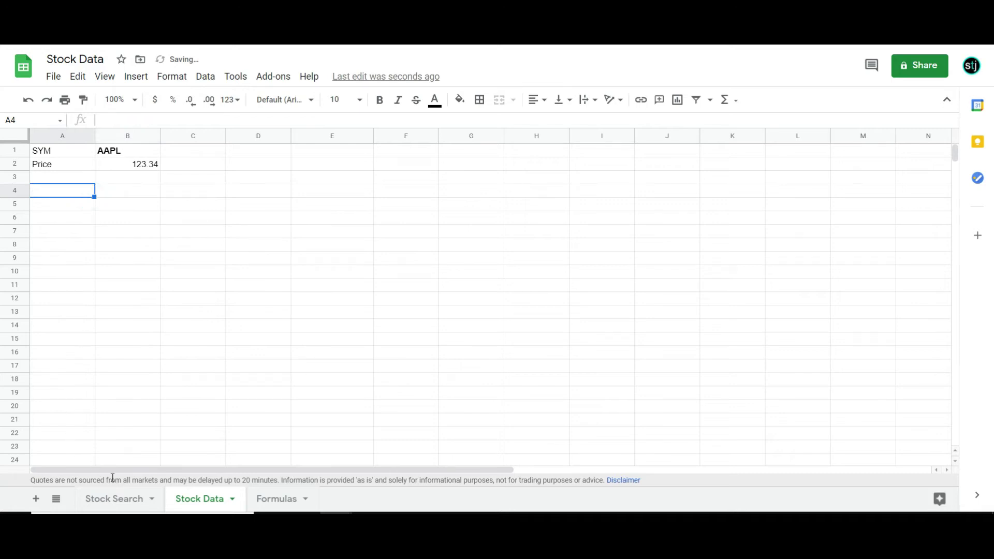
left_click(115, 501)
left_click_drag(64, 195, 69, 284)
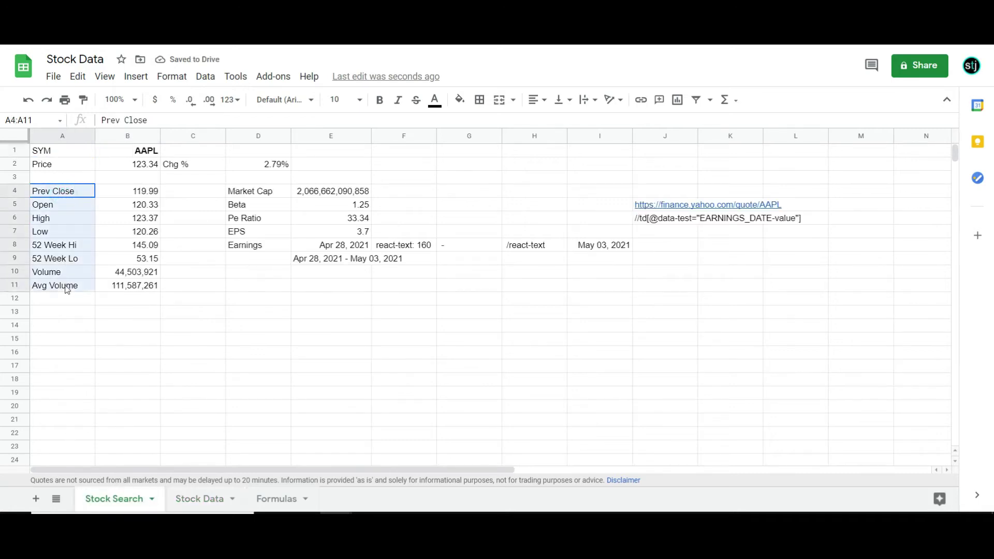
key("ctrl+c")
left_click(199, 499)
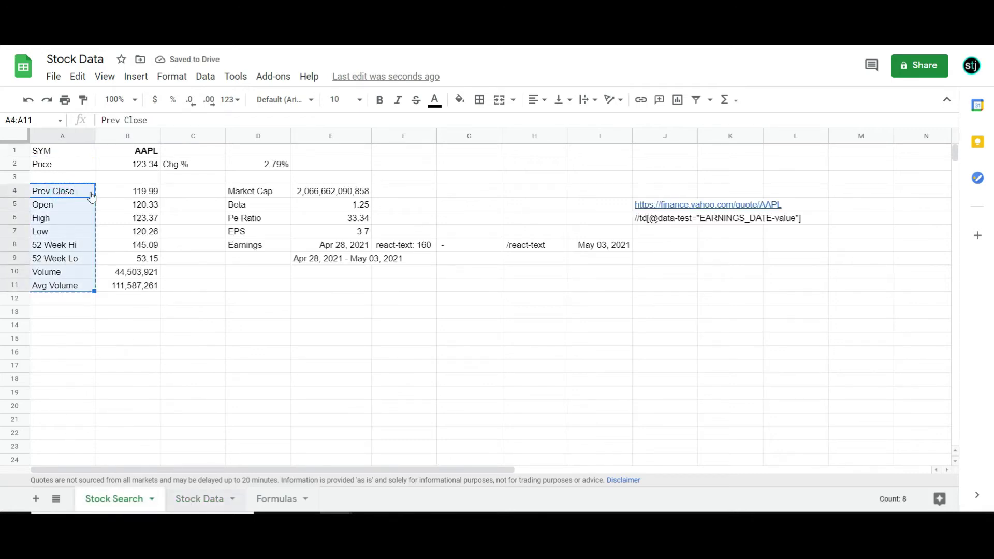
left_click(64, 189)
key("ctrl+v")
Step: Copy the Market Cap through Earnings labels from Stock Search into D4:D8
key("ctrl+shift+Page_Up")
left_click_drag(277, 192, 273, 252)
key("ctrl+c")
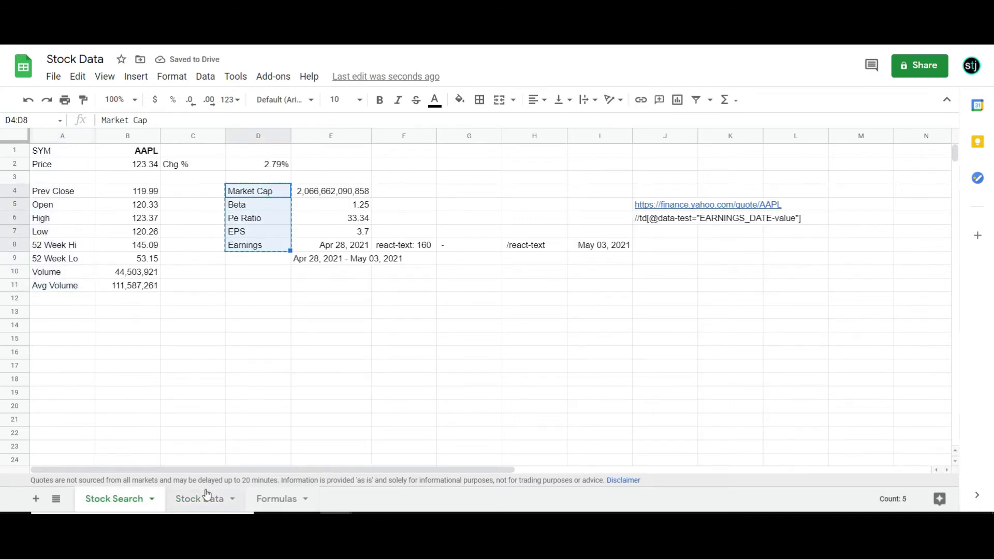
left_click(203, 497)
left_click(260, 196)
left_click(191, 195)
left_click(239, 195)
key("ctrl+v")
key("Return")
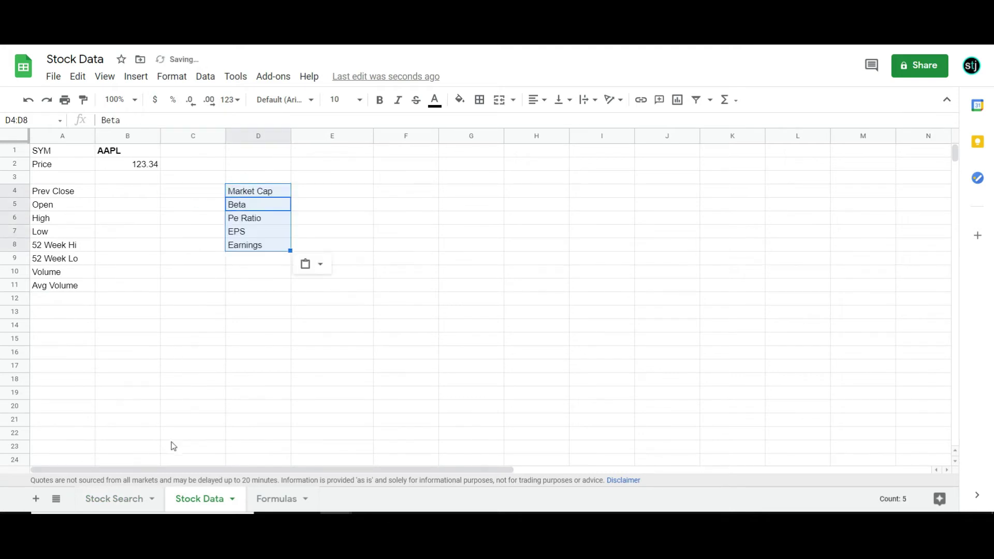
Step: Copy the quote value formulas from Stock Search into Stock Data B4:F11
key("ctrl+shift+Page_Up")
left_click(139, 194)
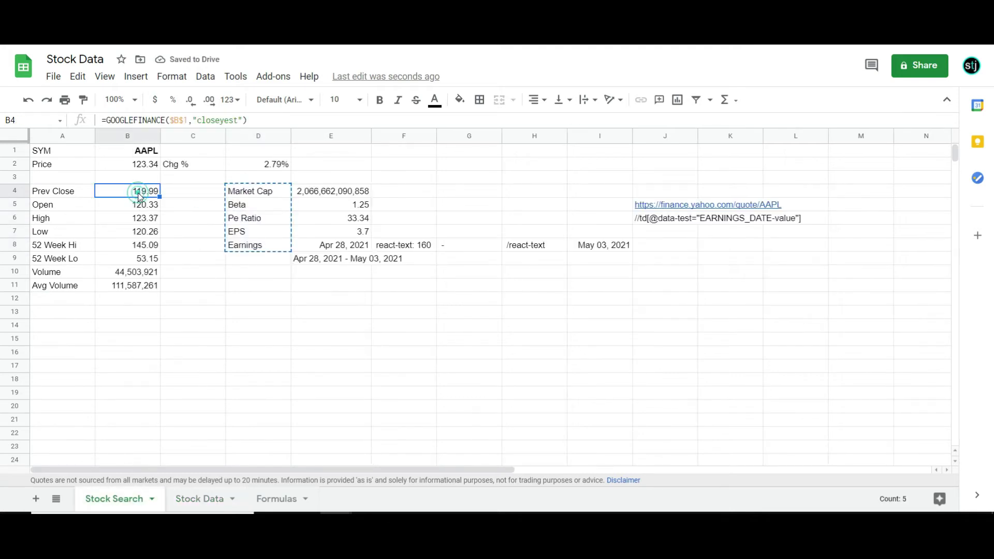
left_click(146, 299, "shift")
left_click(377, 289, "shift")
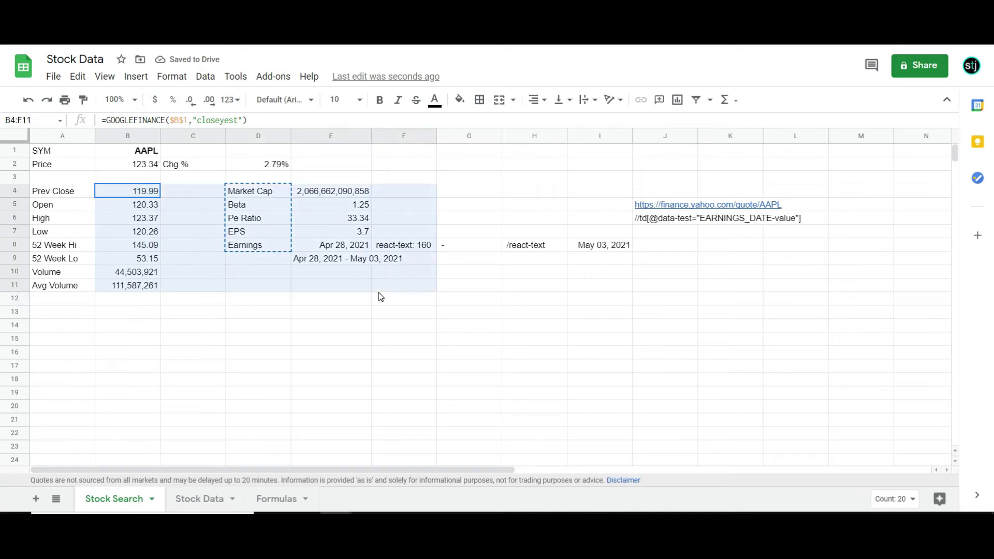
key("ctrl+c")
left_click(202, 500)
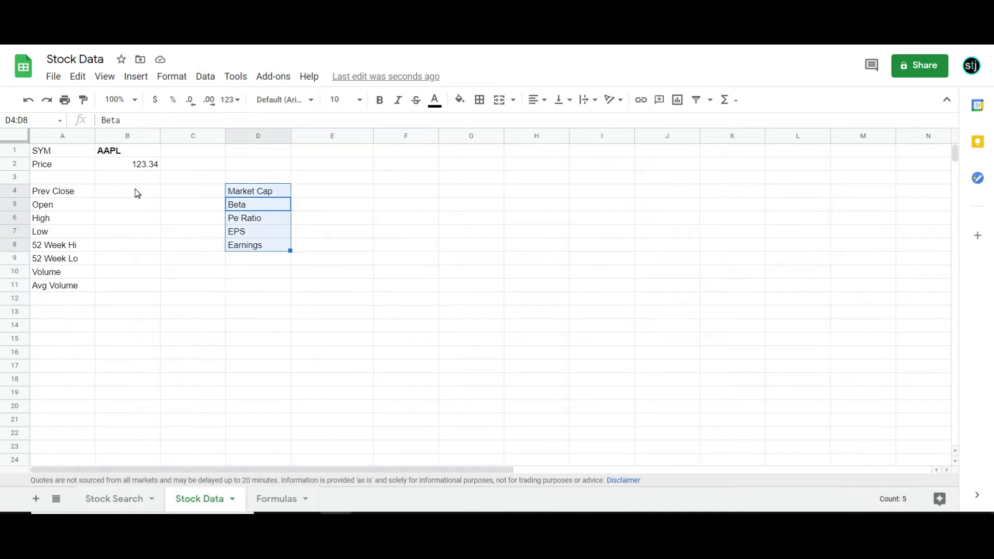
left_click(134, 191)
key("ctrl+v")
Step: Clear the two #VALUE! earnings cells and check the Prev Close formula in B4
left_click(317, 248)
key("Delete")
left_click(326, 259)
key("Delete")
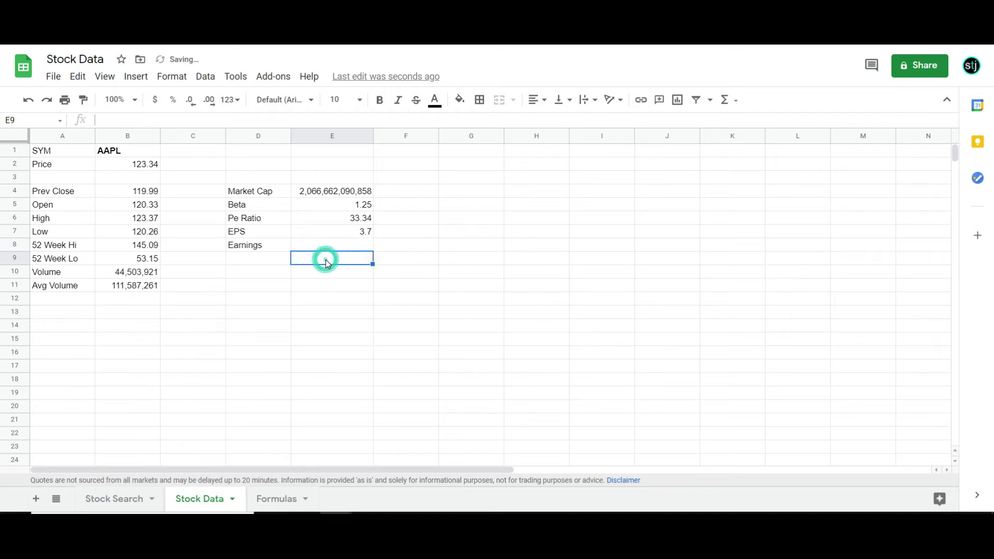
left_click(136, 192)
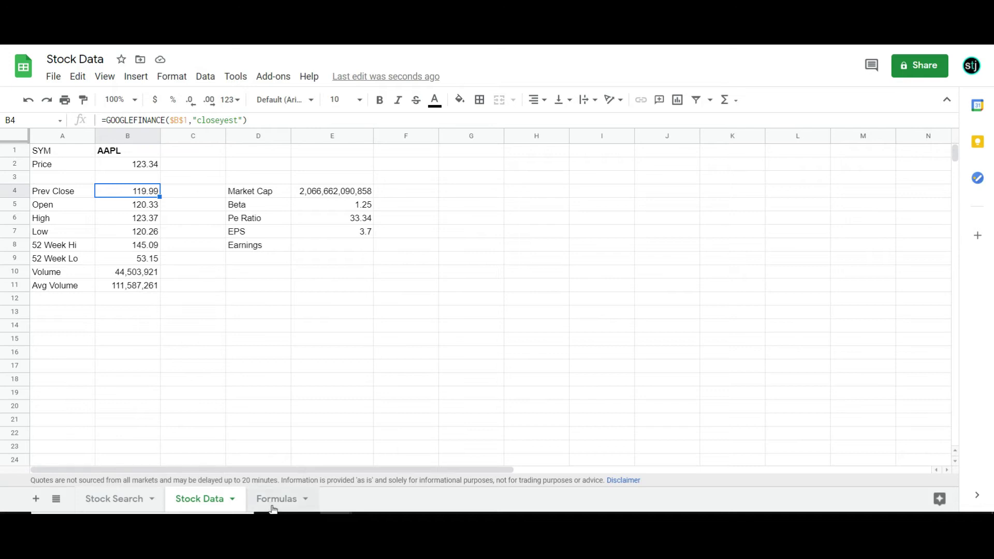
left_click(276, 499)
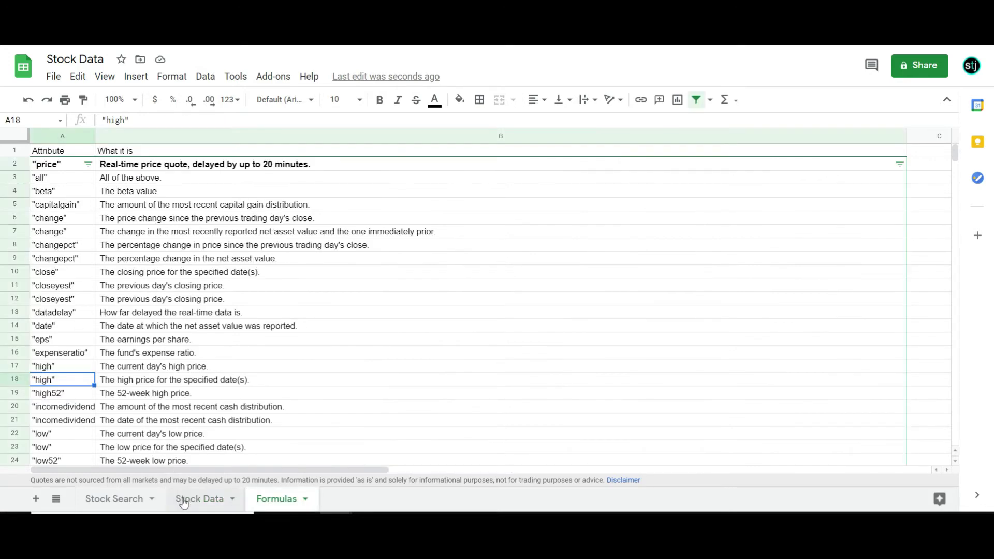
left_click(203, 500)
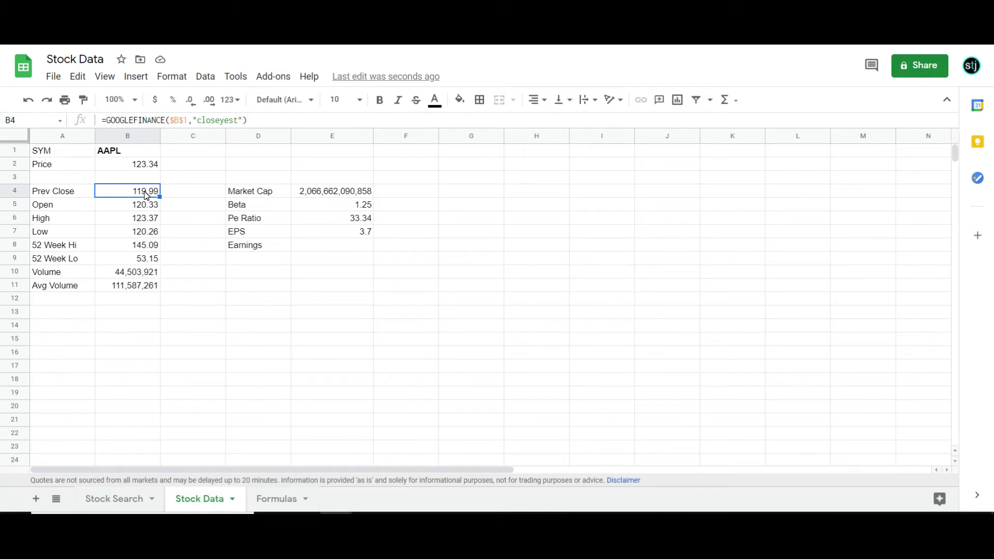
key("Down")
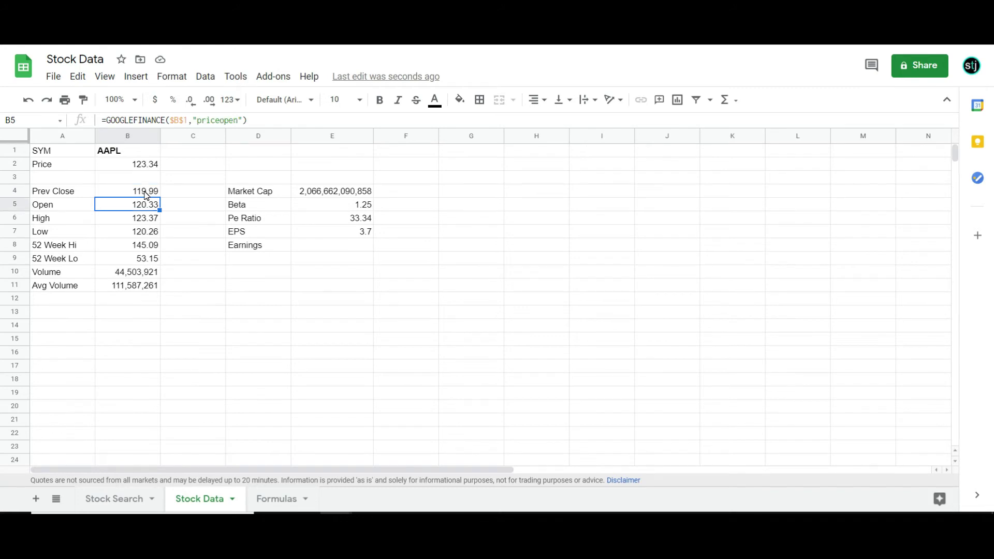
key("Down")
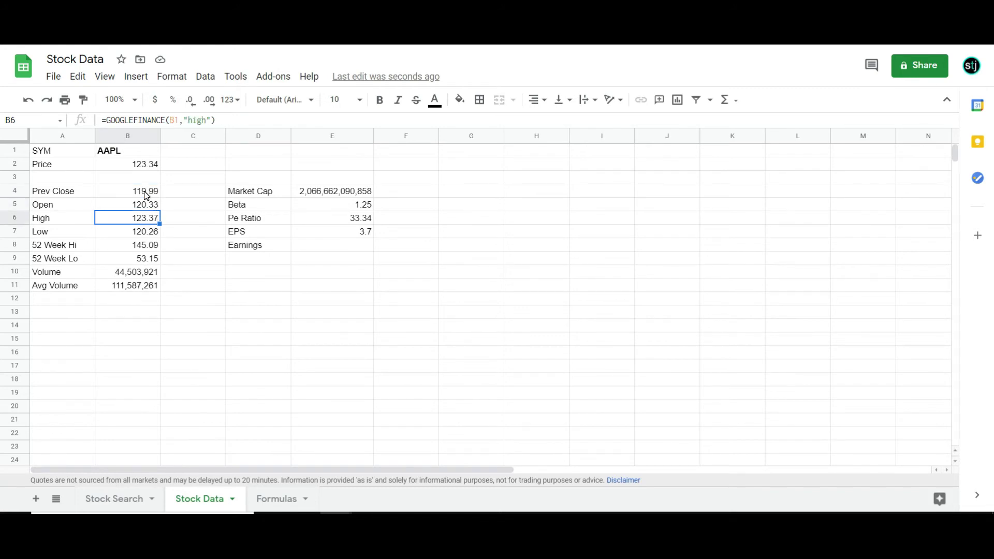
key("Down")
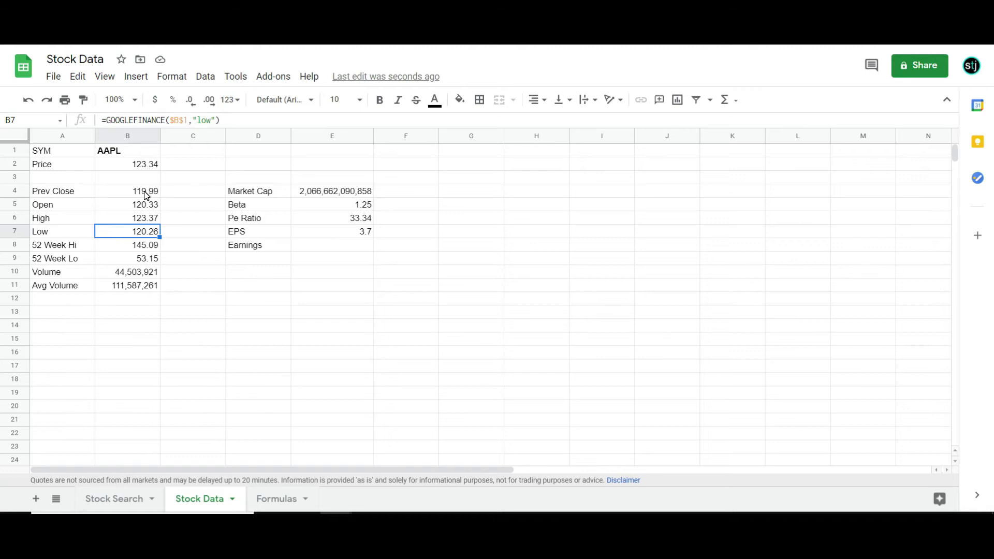
key("Down")
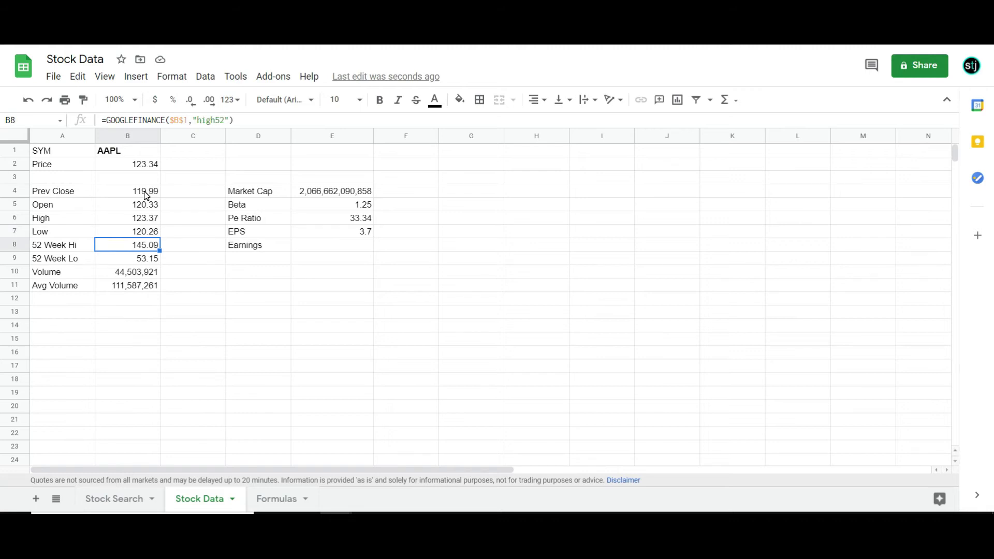
key("Down")
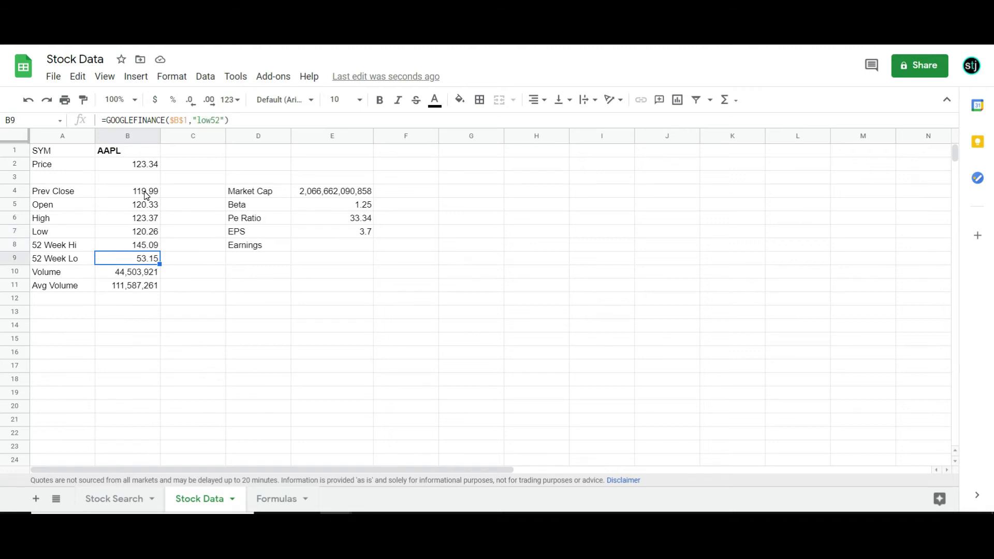
key("Down")
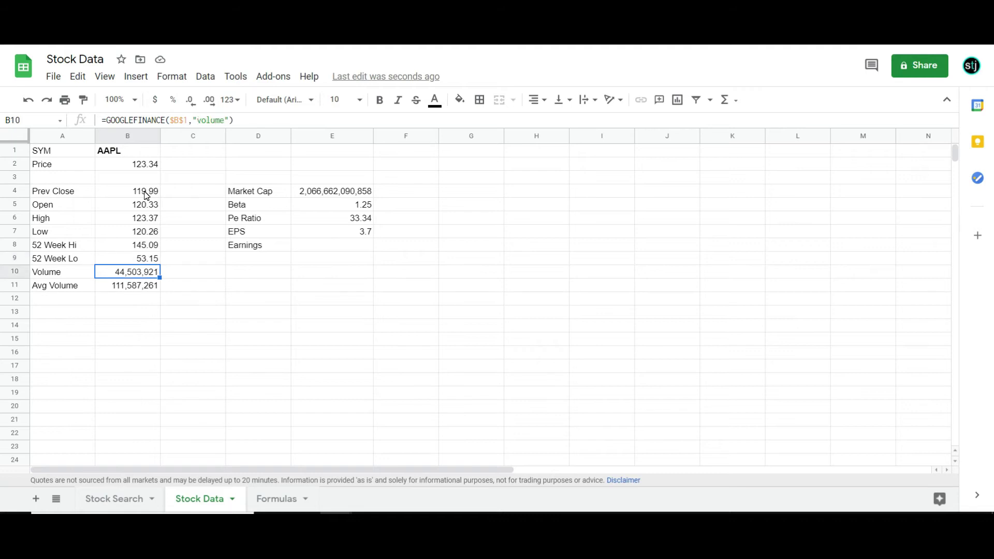
key("Down")
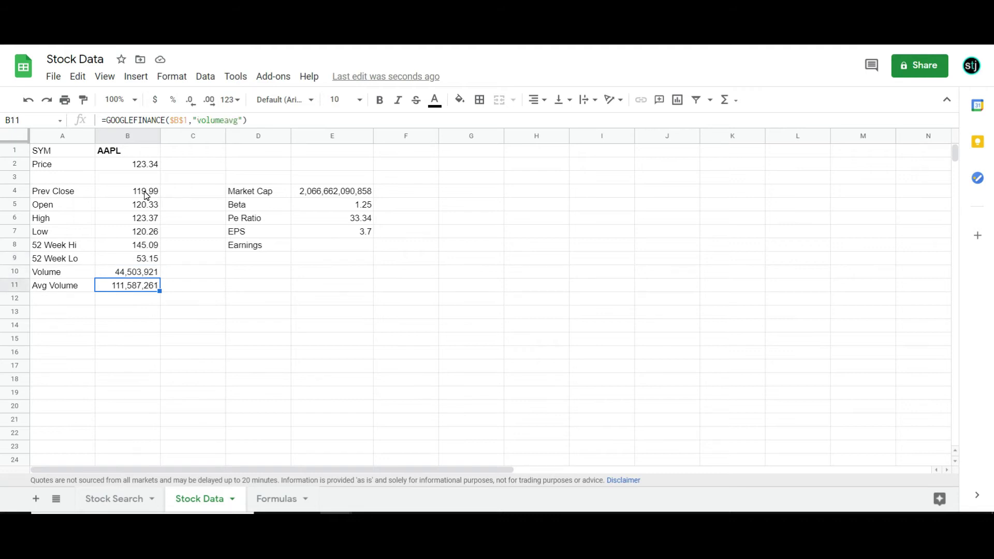
left_click(332, 190)
key("Down")
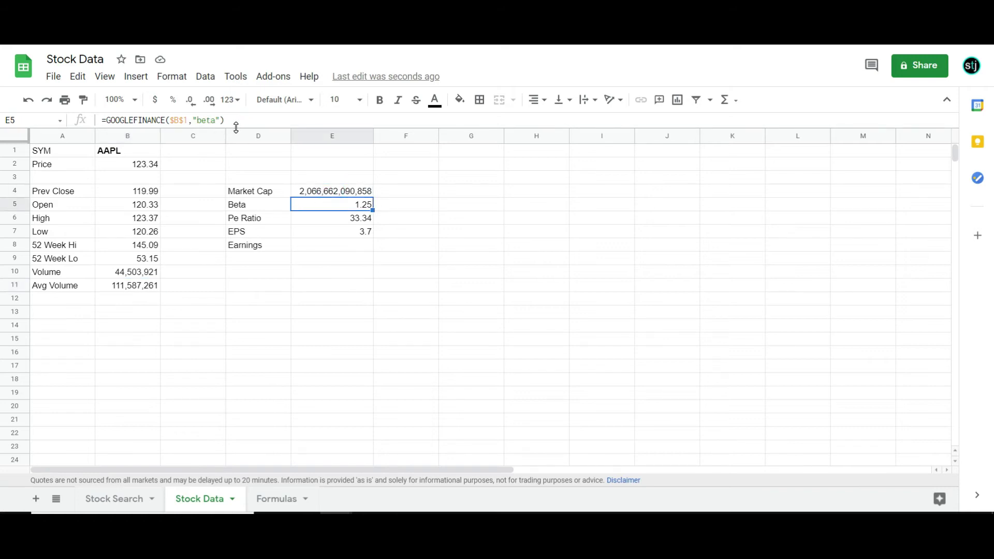
key("Down")
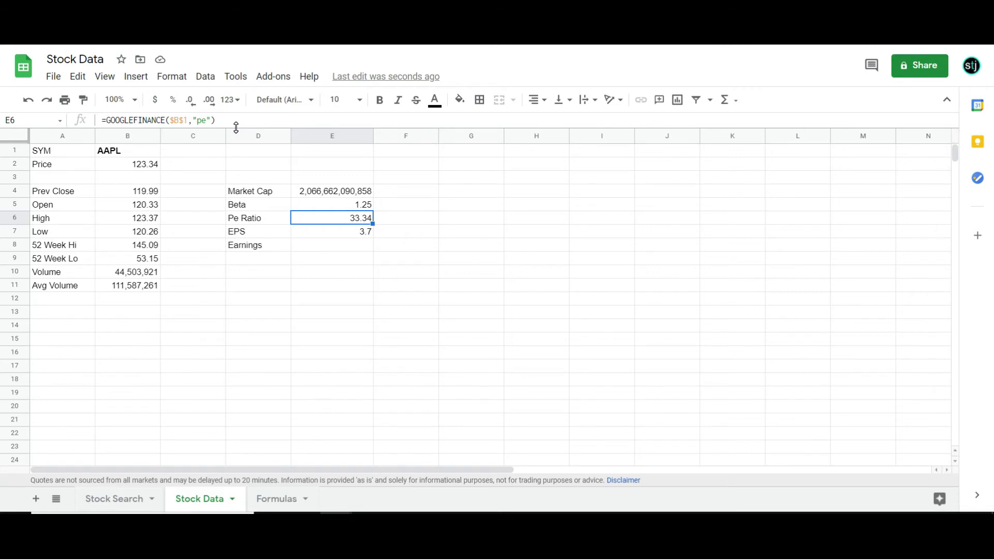
key("Down")
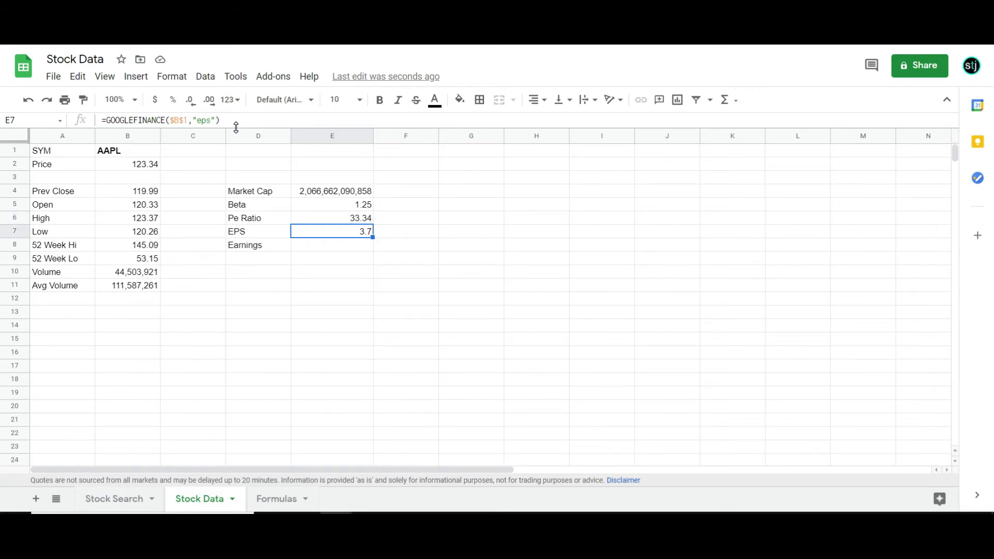
key("Down")
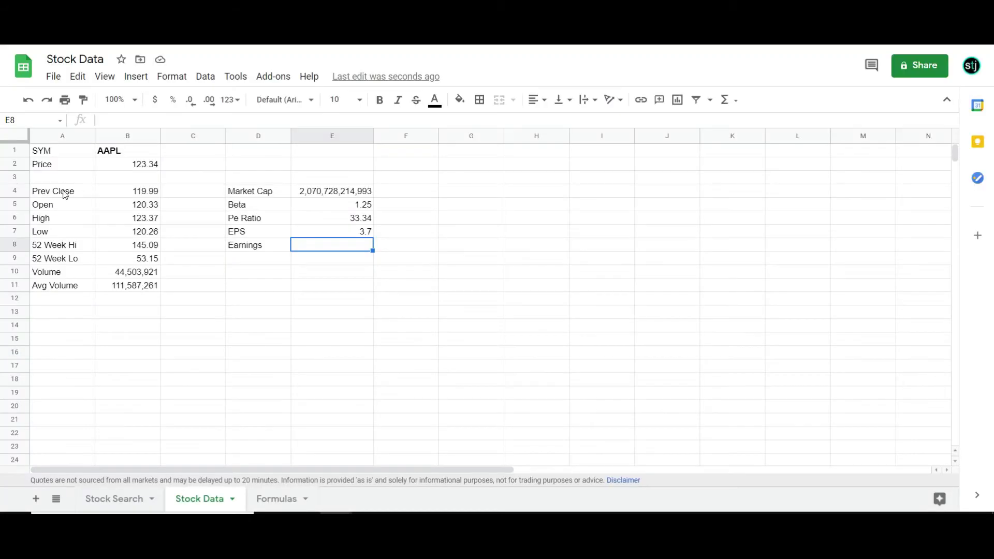
Step: Fill the Prev Close–Avg Volume label cells blue and the ticker cell yellow
left_click_drag(65, 192, 76, 287)
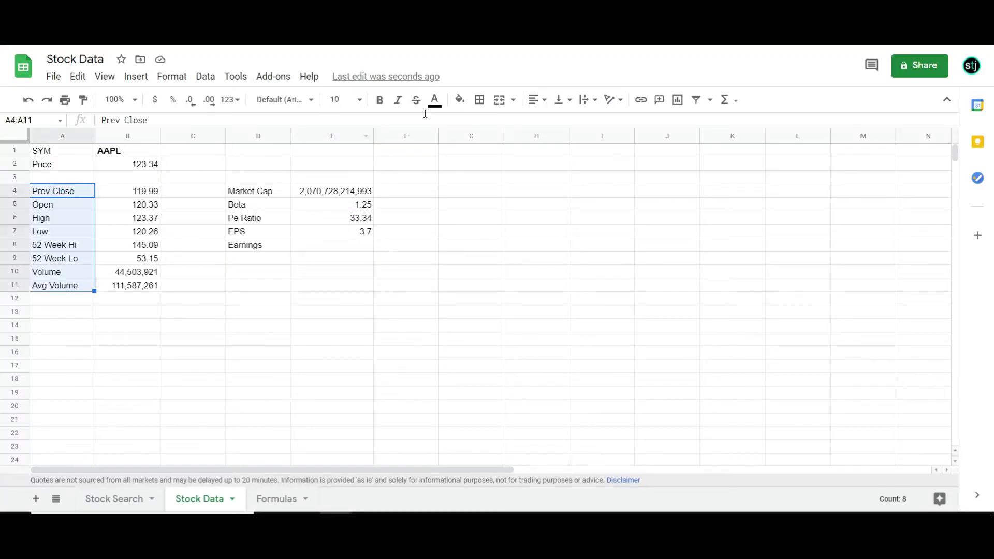
left_click(459, 99)
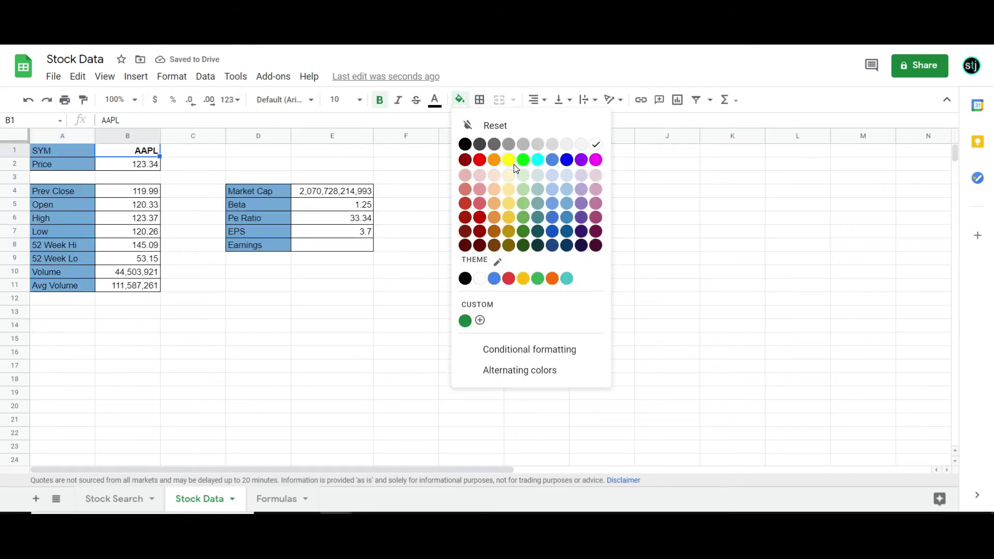
left_click(509, 160)
left_click(429, 206)
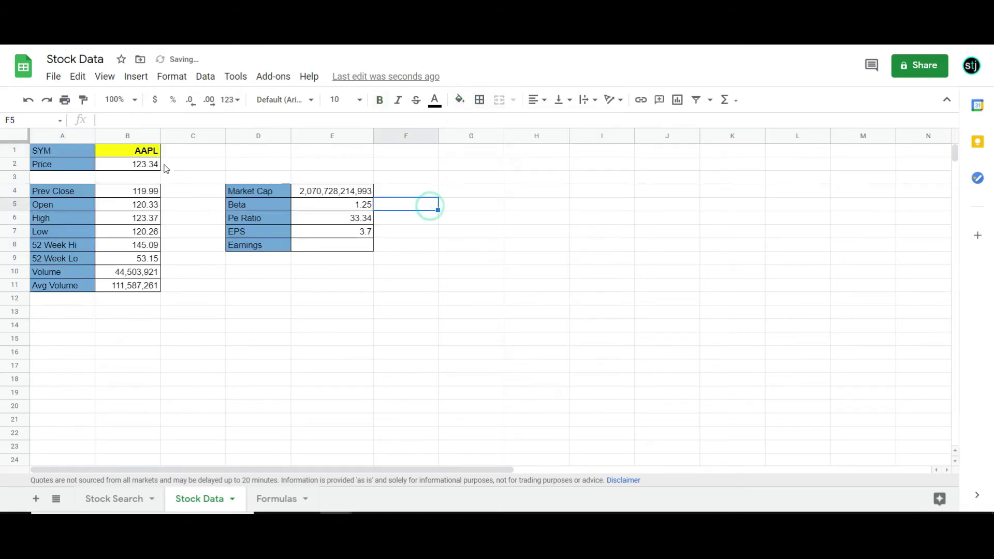
Step: Inspect the ticker cell and the Price, Prev Close and Low formulas
left_click(136, 153)
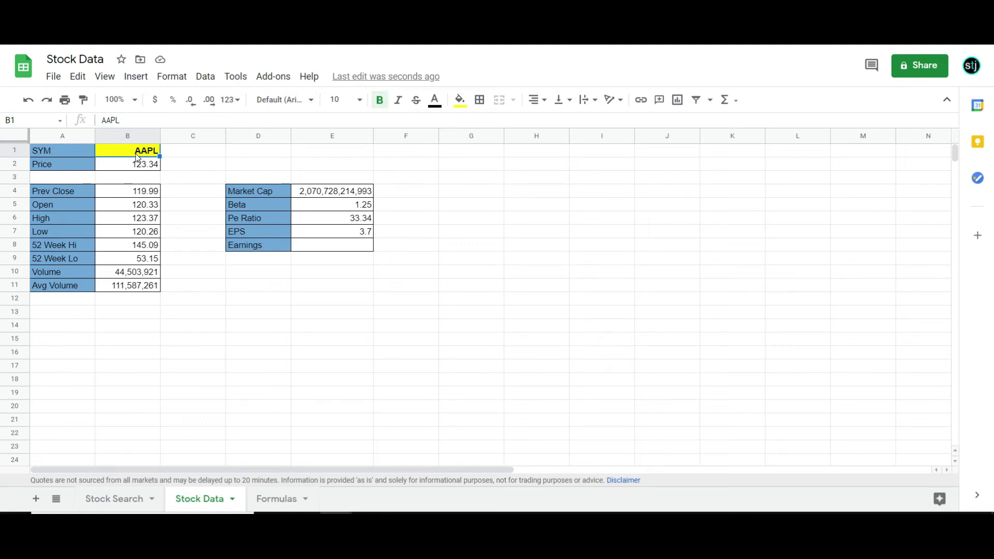
left_click(138, 155)
left_click(140, 165)
left_click(139, 193)
left_click(135, 229)
Step: Change the ticker in B1 to LULU, then CUK, then PLNT
left_click(138, 154)
type("LULU")
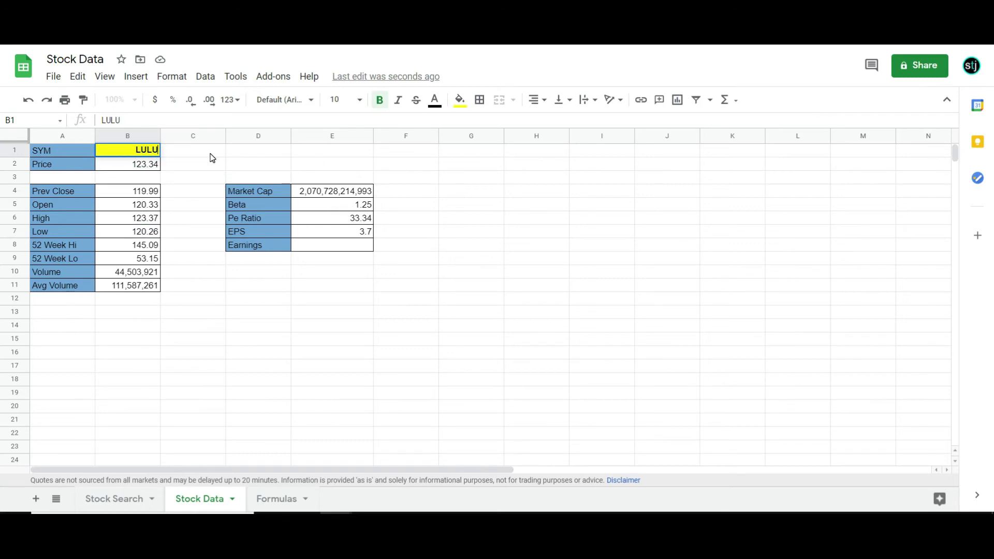
key("Return")
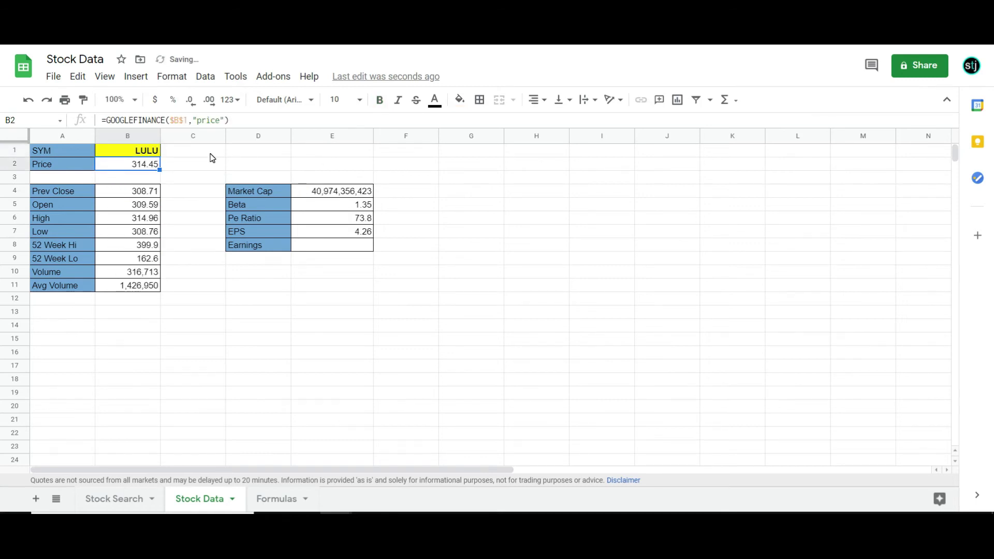
left_click(146, 149)
type("cuk")
key("Return")
left_click(146, 150)
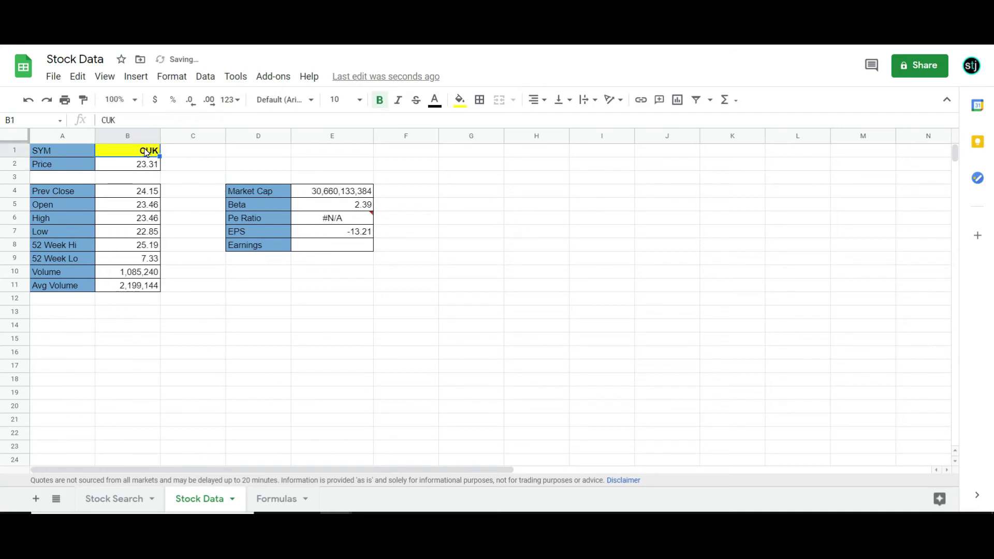
type("PLNT")
key("Return")
Step: Change the ticker in B1 to V
left_click(146, 150)
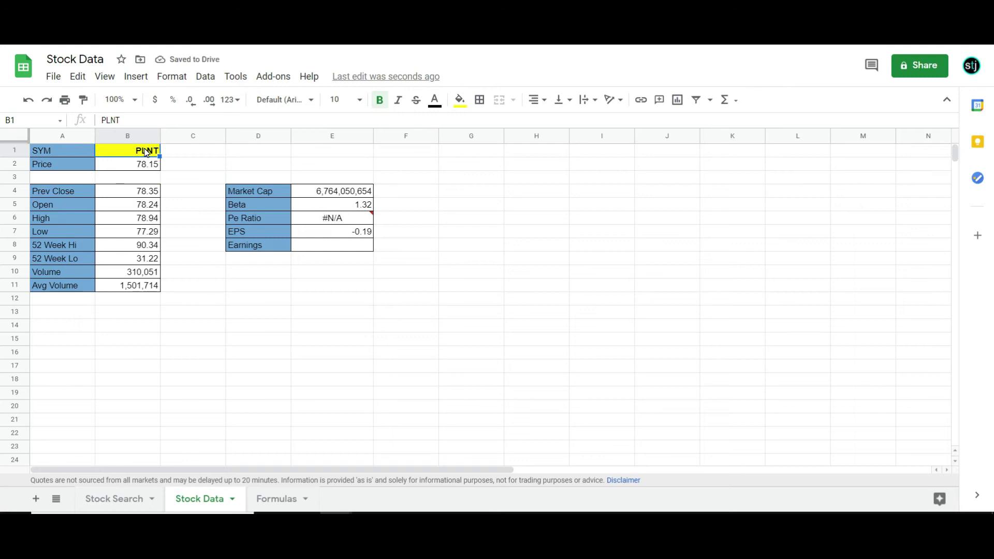
type("V")
key("Return")
left_click(145, 150)
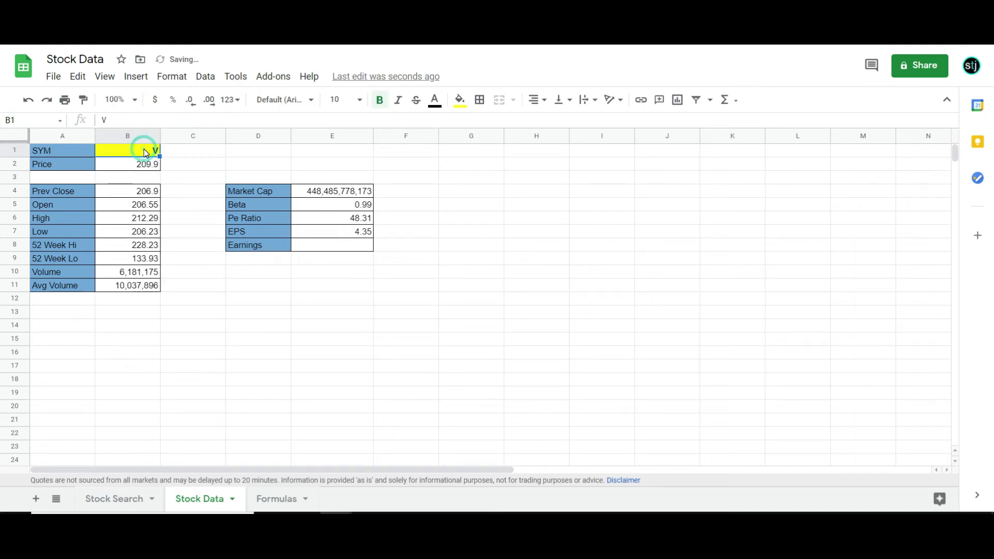
Step: Rename the Earnings label to Earnings Date
left_click(322, 249)
left_click(281, 248)
left_click(184, 120)
type("Date")
key("Tab")
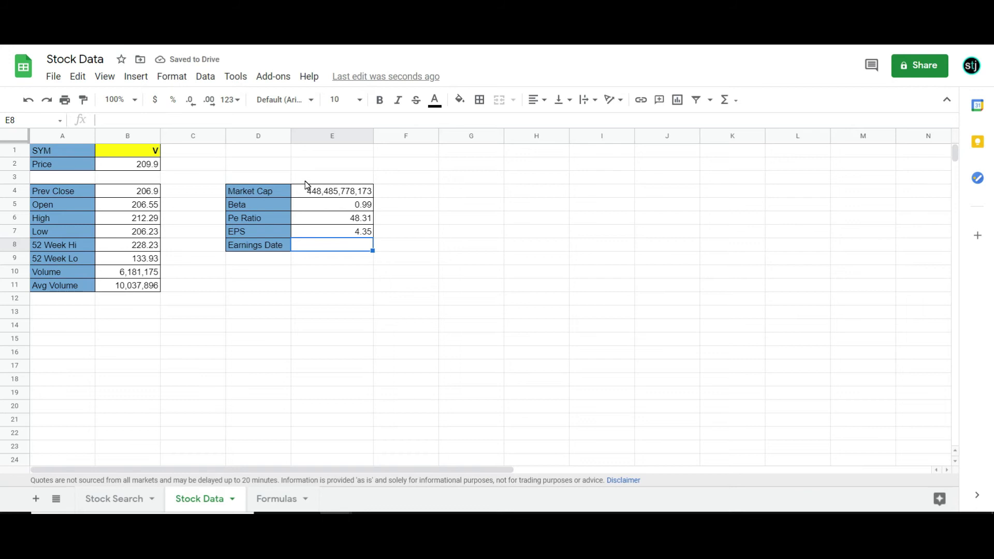
Step: In E8, enter =IMPORTXML with the quoted Yahoo Finance AAPL quote URL
type("=impor")
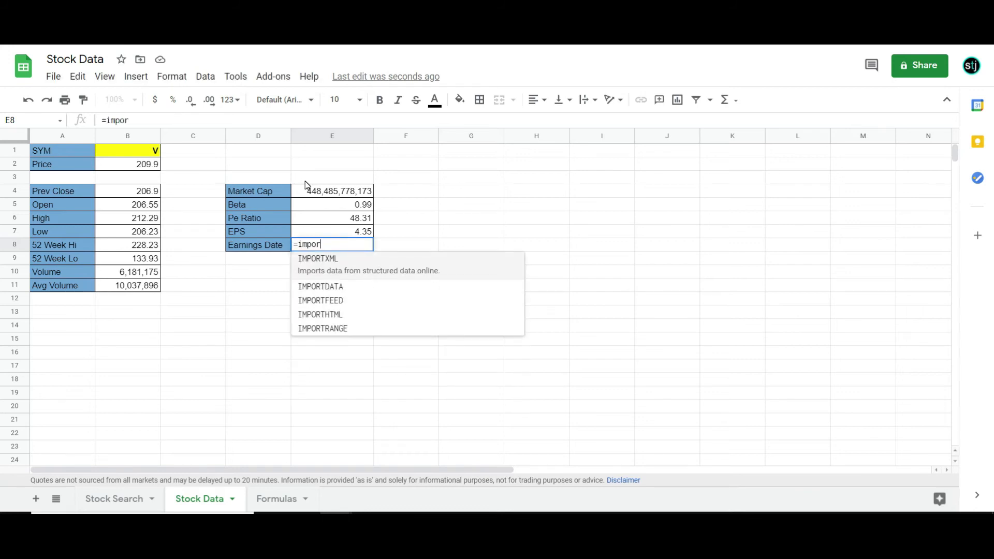
key("Tab")
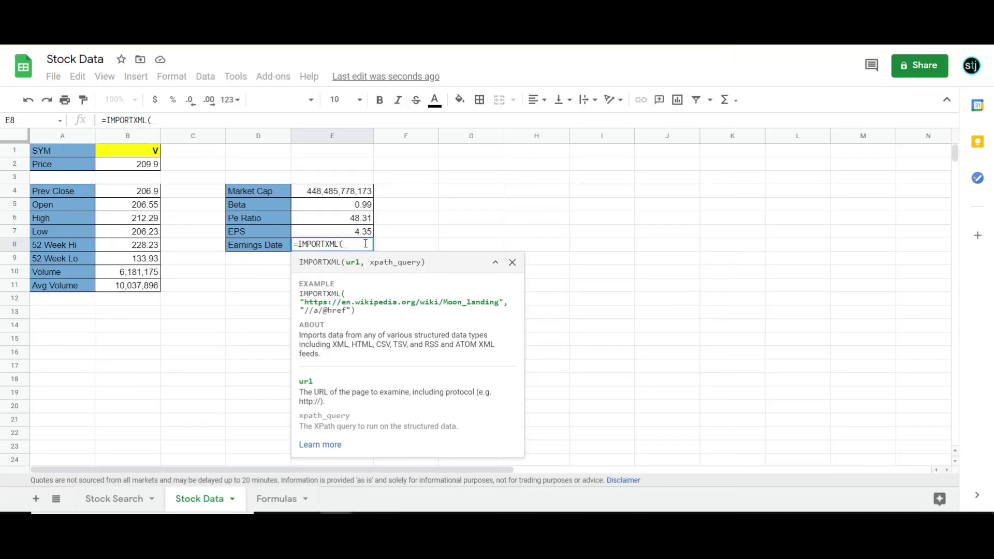
type("https://finance.yahoo.com/quote/AAPL/")
left_click(346, 243)
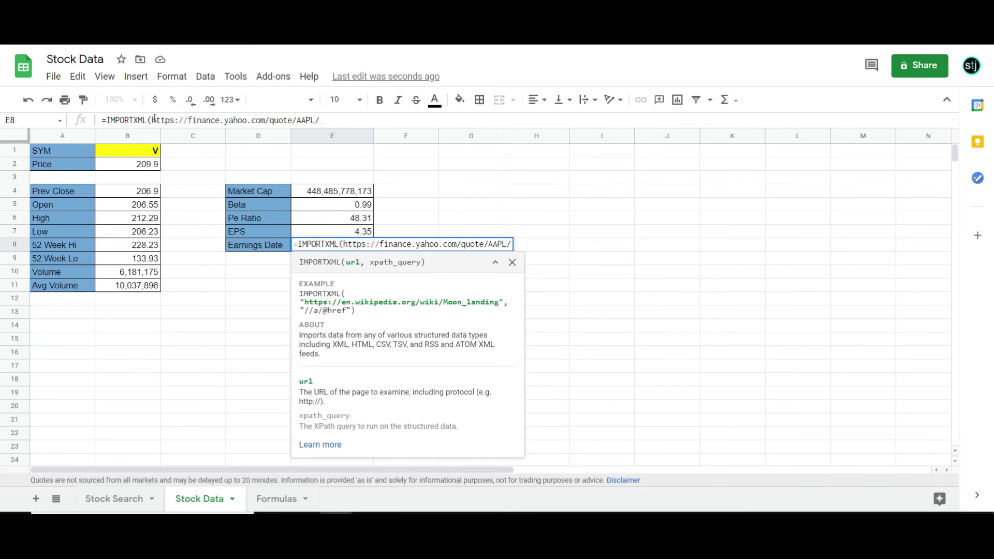
type("\"")
left_click(384, 114)
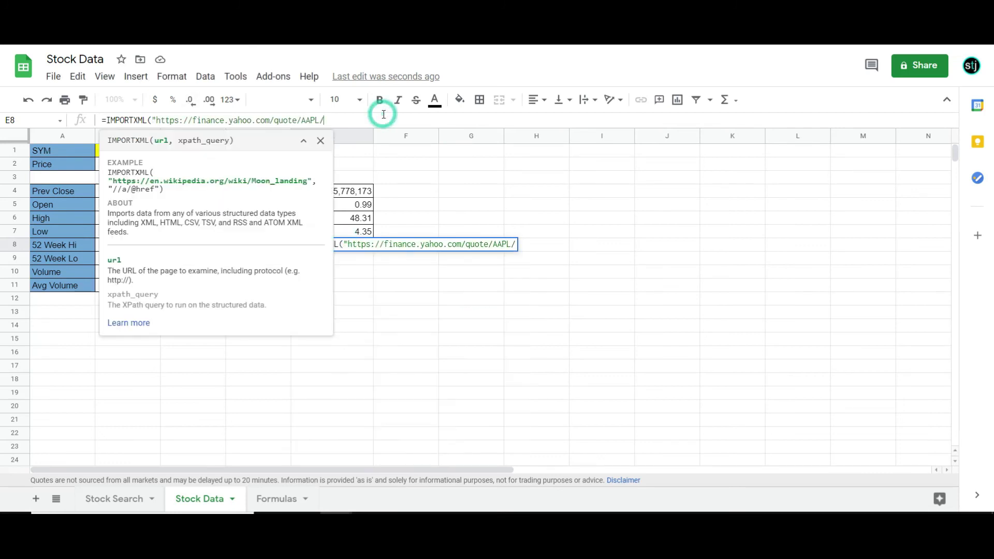
type("\"")
key("Tab")
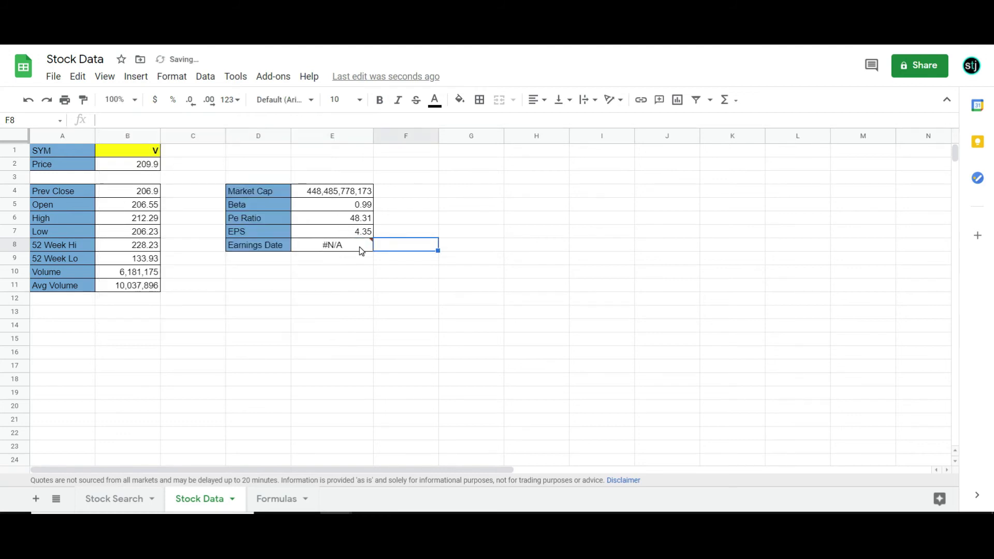
Step: Replace the URL's hard-coded AAPL with "&$B$1 so it follows the ticker
left_click(362, 250)
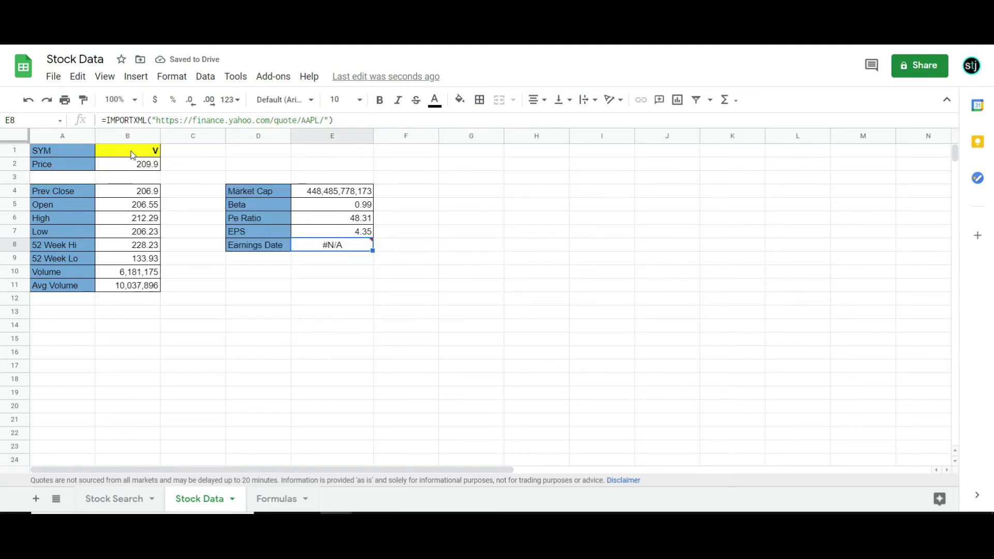
left_click_drag(304, 120, 362, 120)
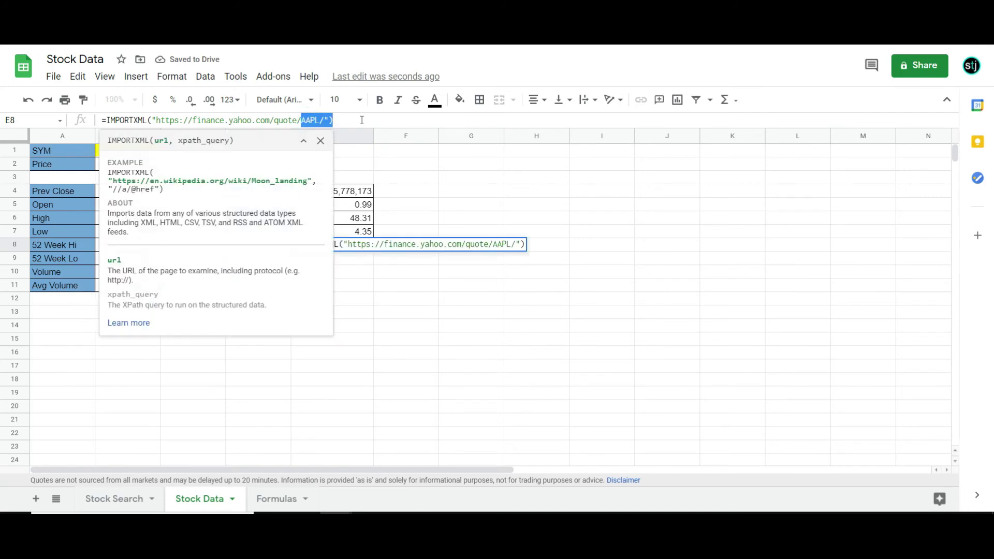
type("\"")
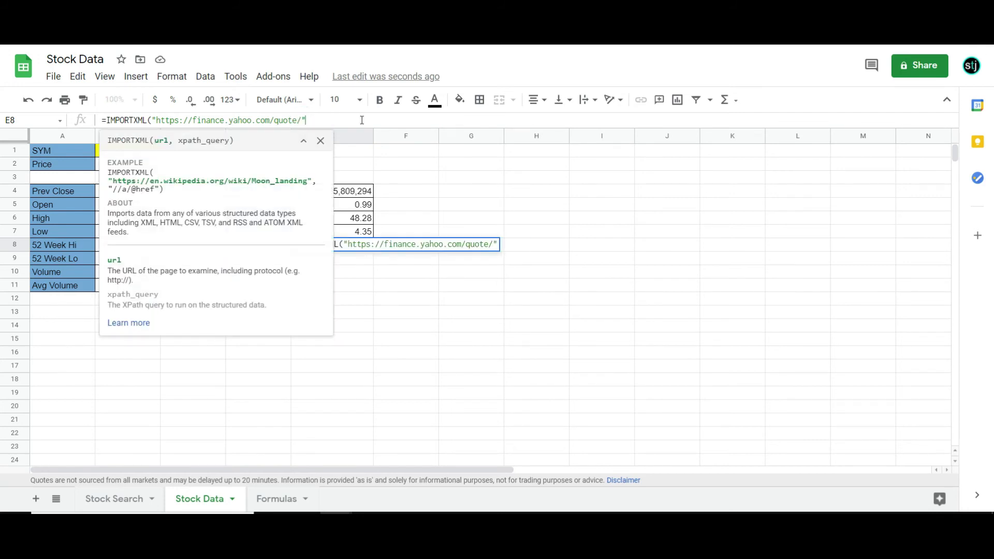
type("&")
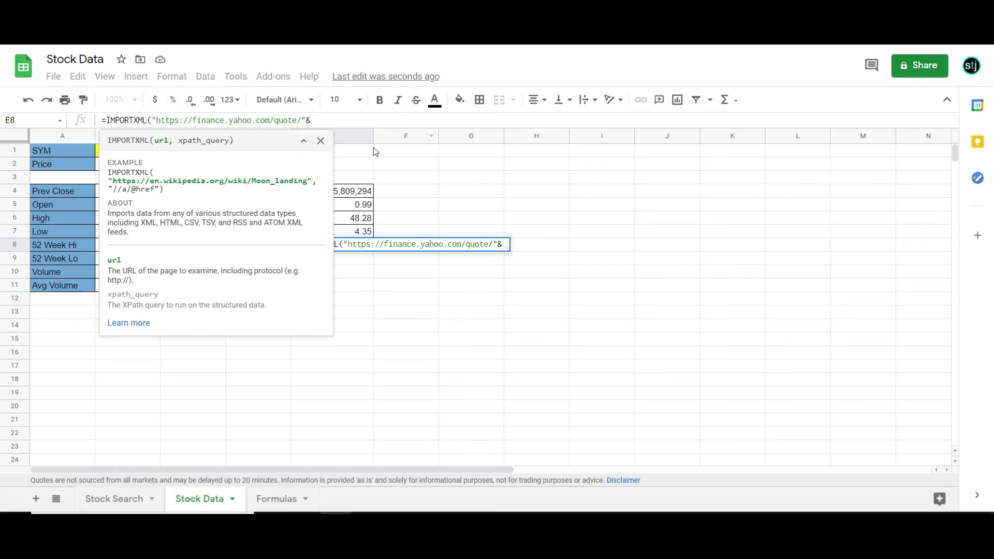
left_click(371, 150)
left_click(149, 151)
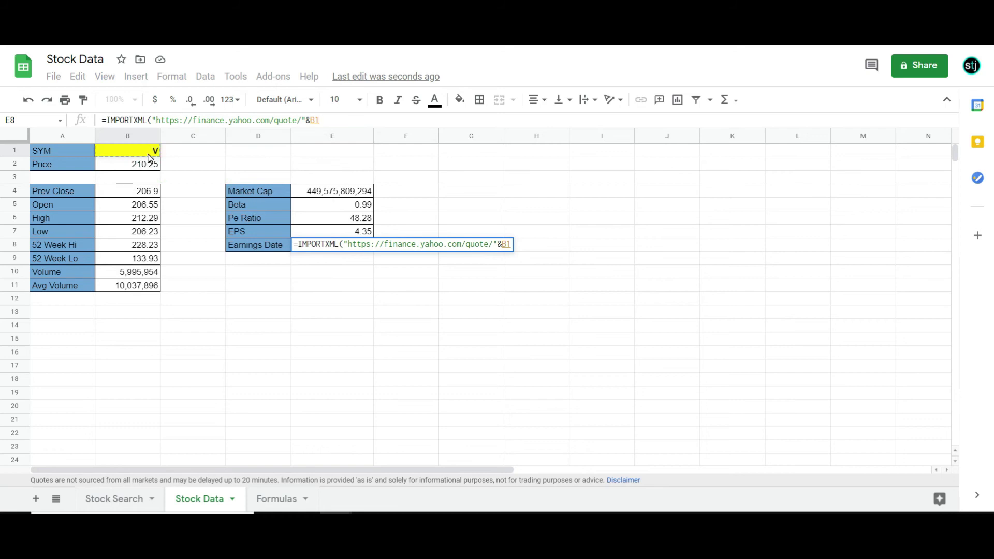
key("F4")
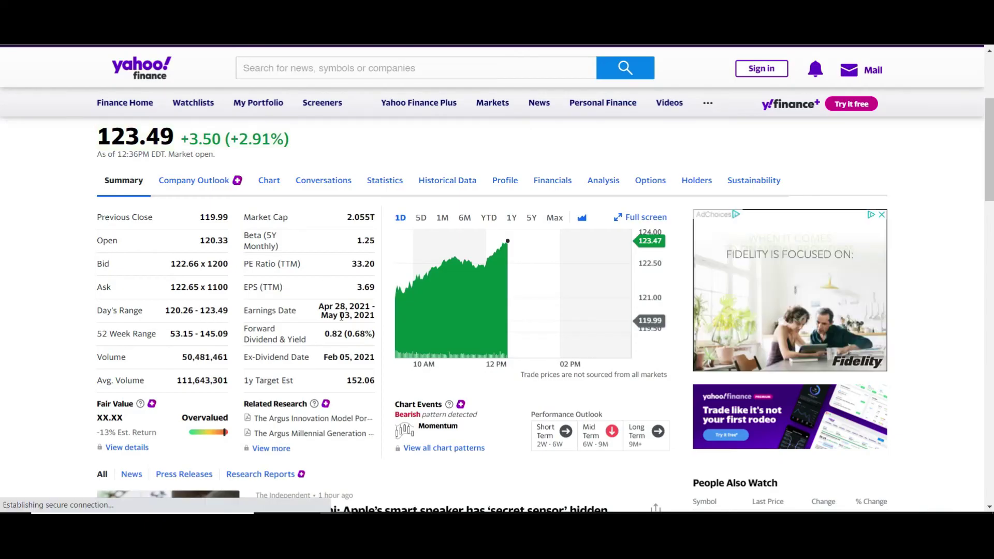
Step: Copy the Earnings Date value's short XPath via RexPath, then inspect the element
right_click(318, 307)
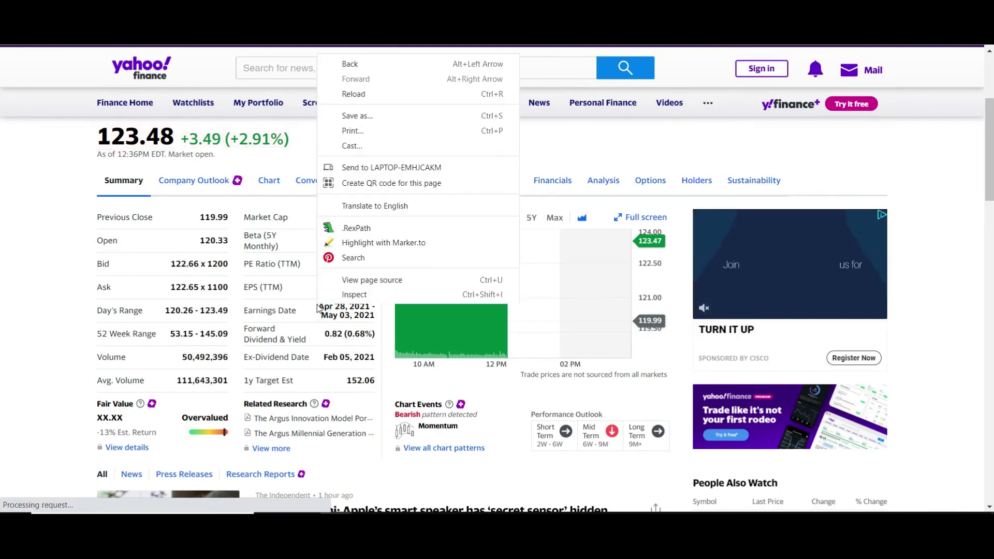
left_click(346, 231)
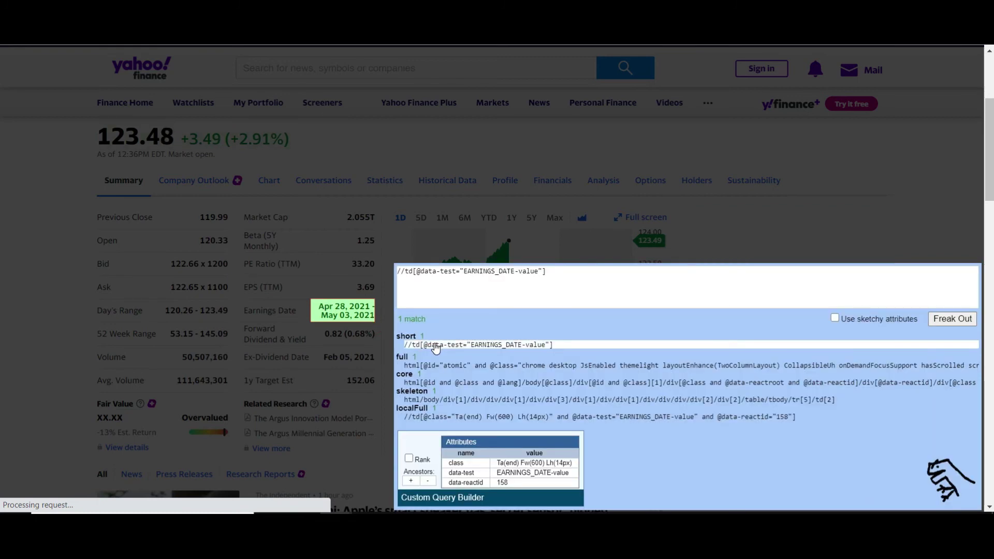
left_click(436, 347)
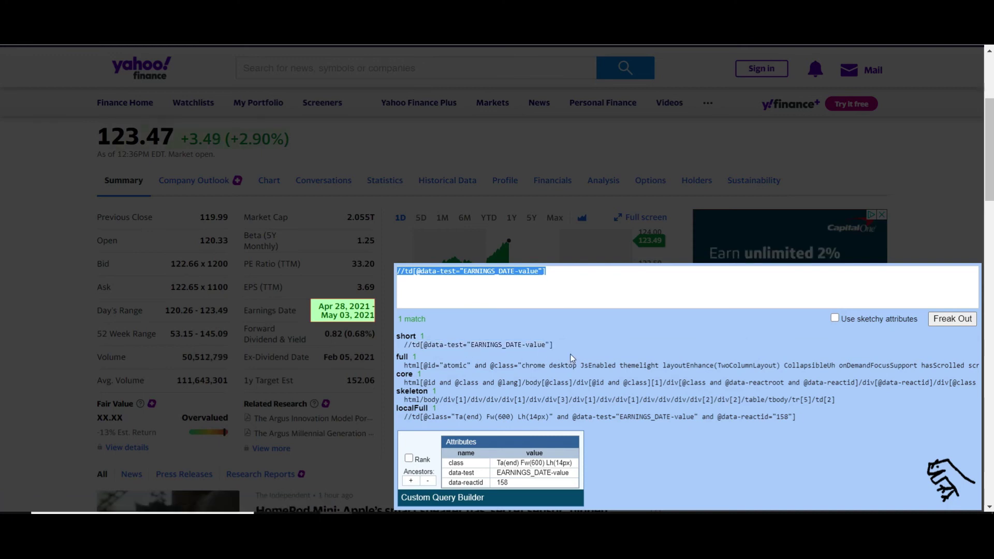
right_click(340, 307)
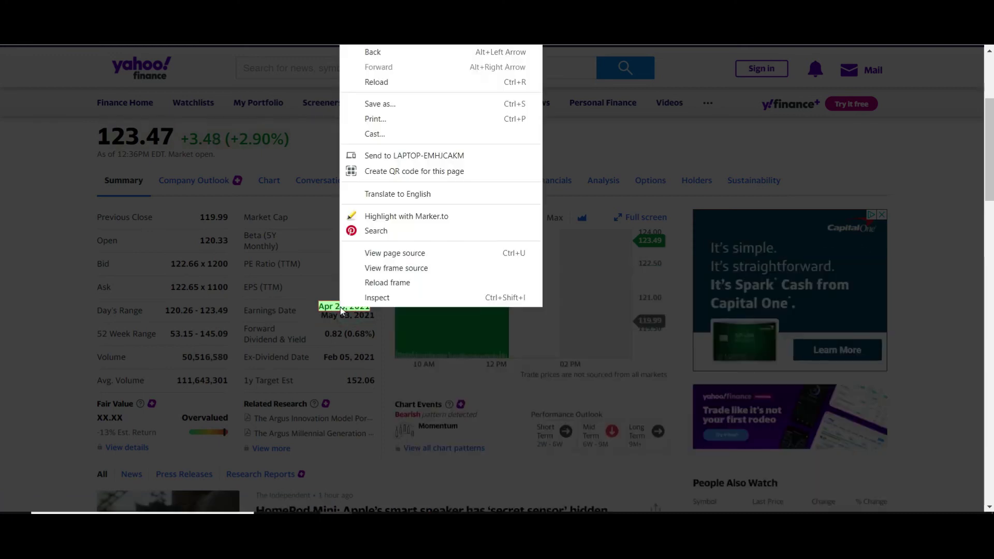
left_click(380, 296)
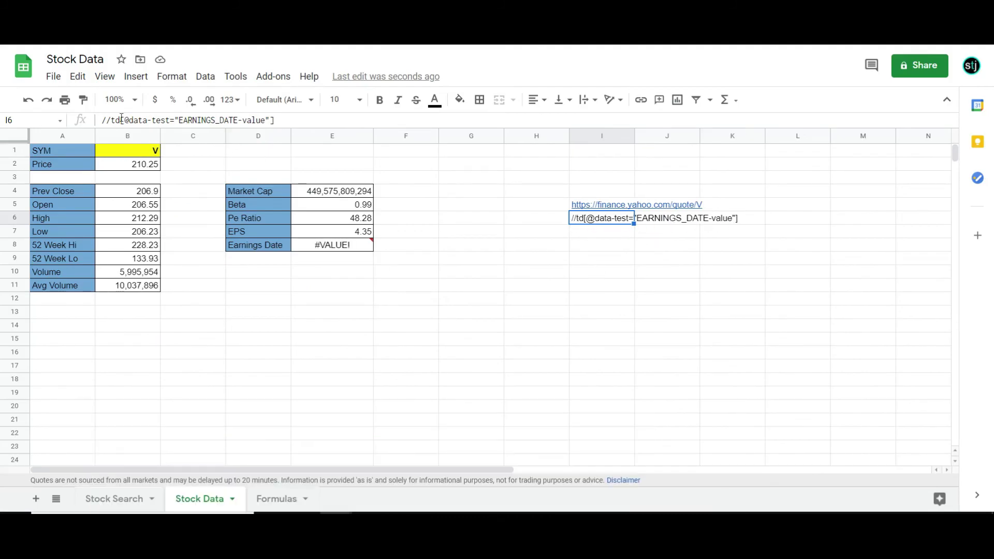
Step: Add the I6 XPath as the query argument of E8's IMPORTXML formula
left_click(350, 250)
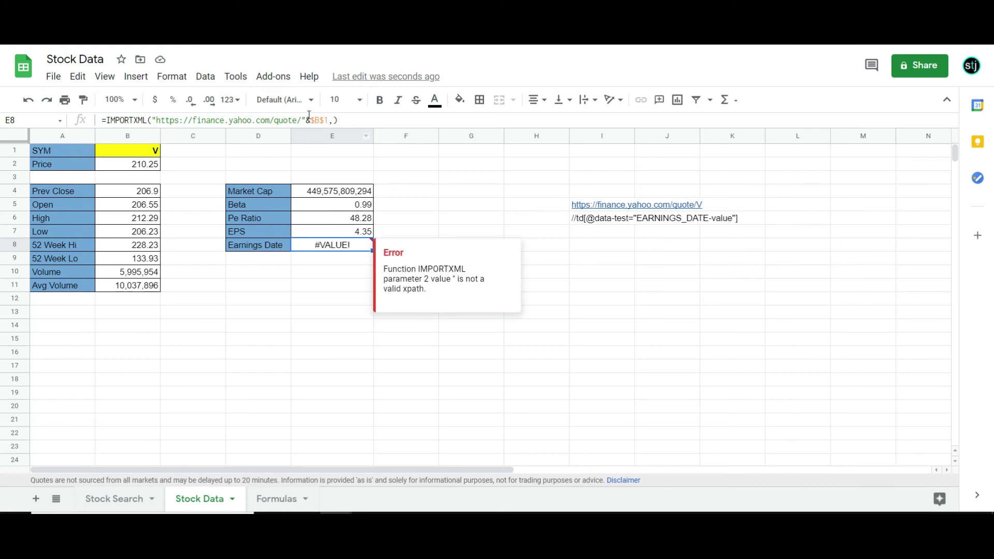
left_click(333, 120)
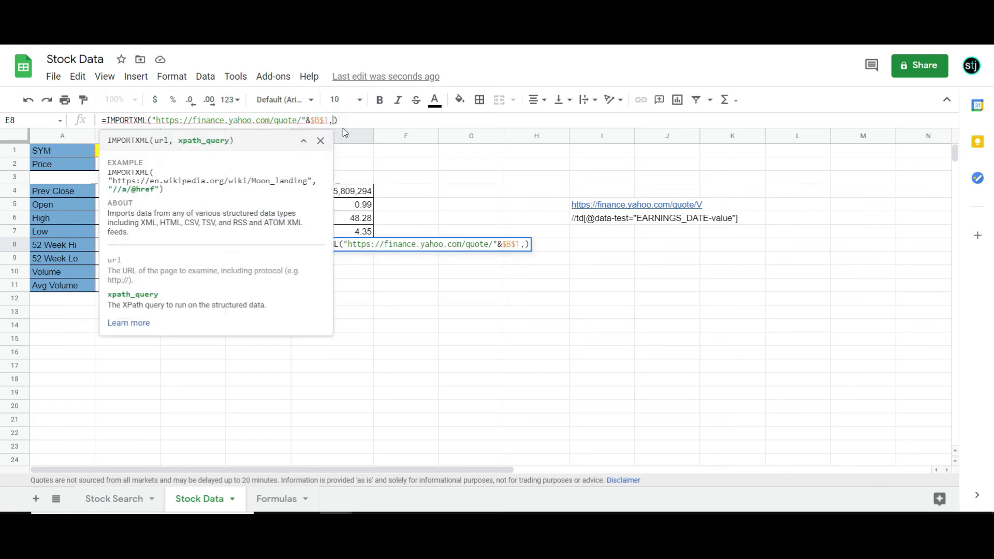
left_click(612, 222)
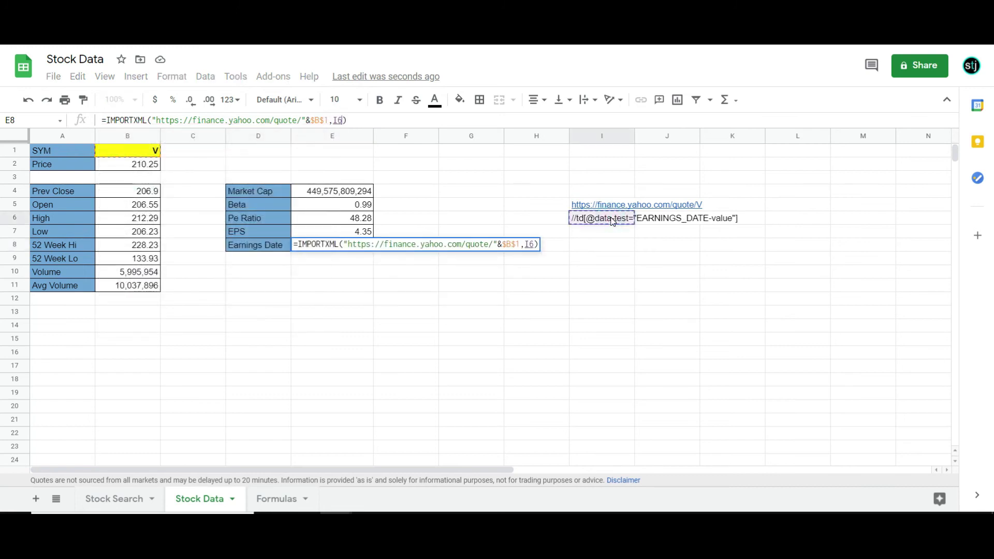
key("Return")
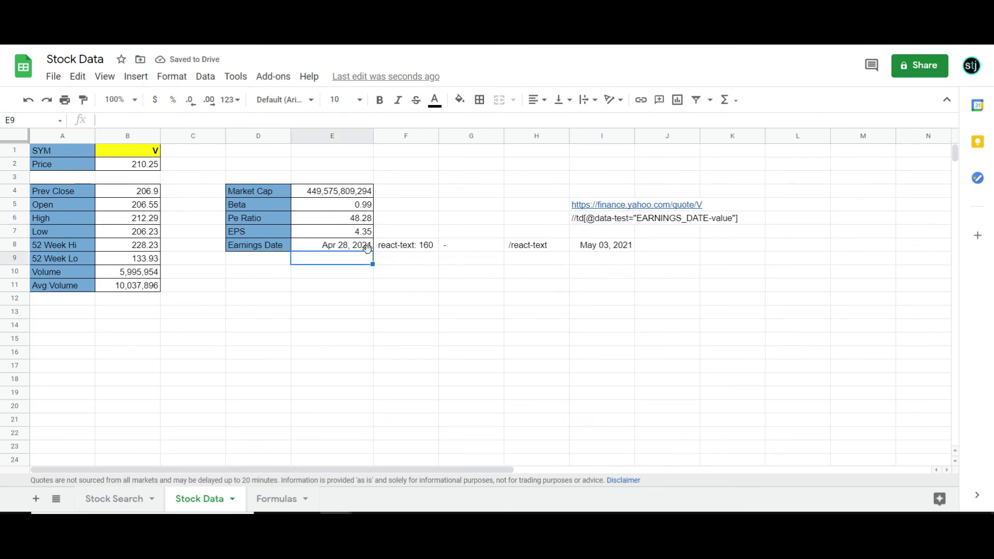
Step: Cut the IMPORTXML formula out of E8 and paste it into I7
left_click(355, 247)
left_click(170, 115)
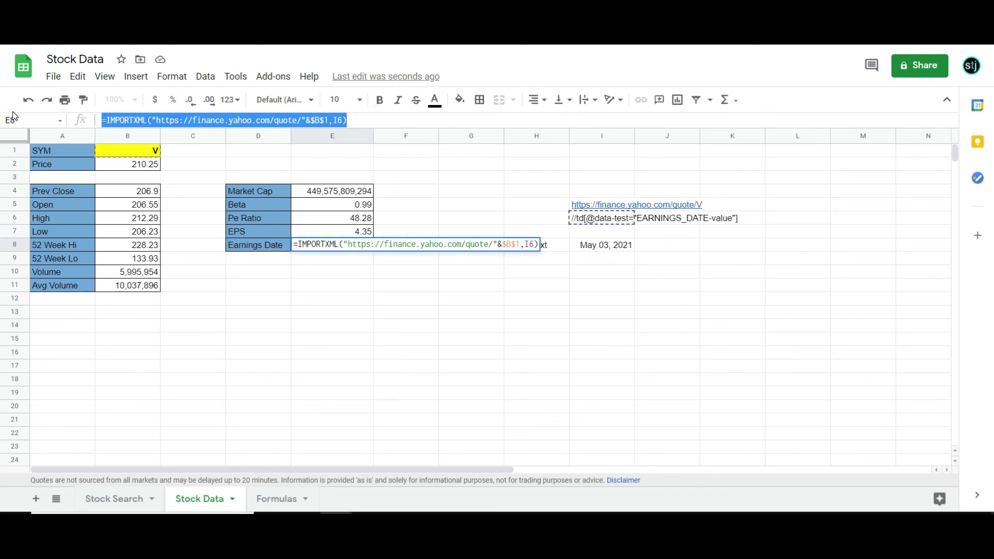
key("ctrl+a")
key("ctrl+x")
key("Tab")
left_click(595, 232)
key("ctrl+v")
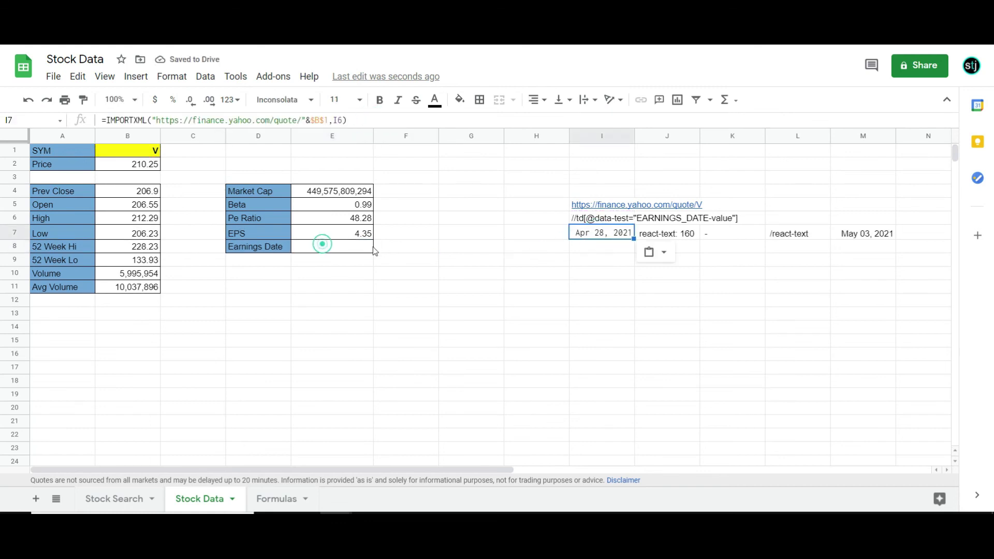
Step: Begin E8's formula with TEXT(I7,"MMM DD, YY") followed by a " - " separator
left_click(321, 248)
type("=")
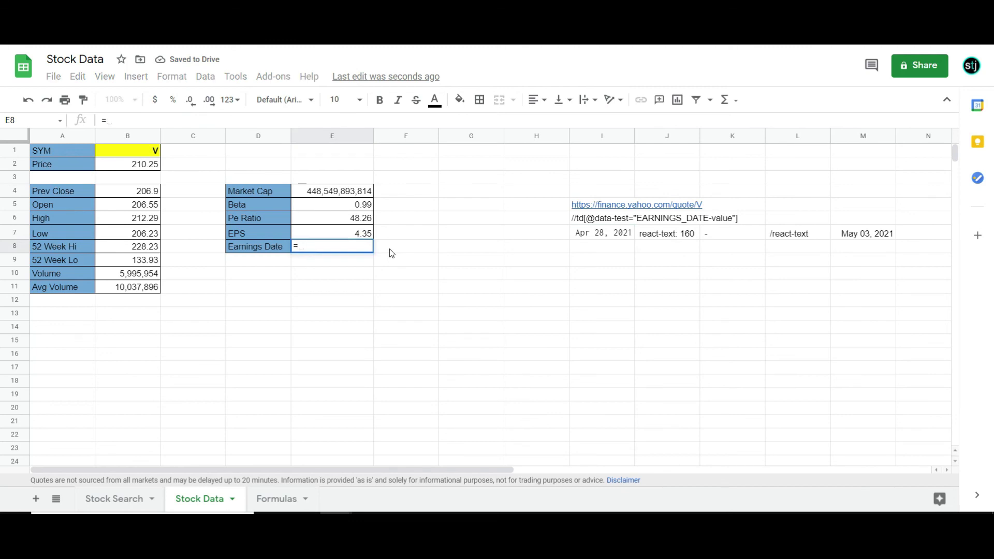
type("TEXT(")
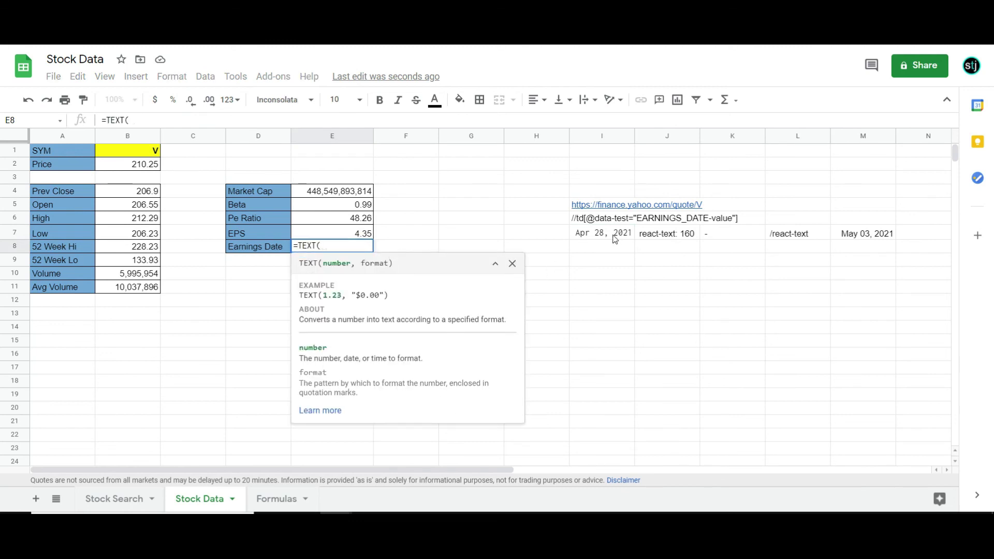
left_click(615, 238)
type(",\"MMM")
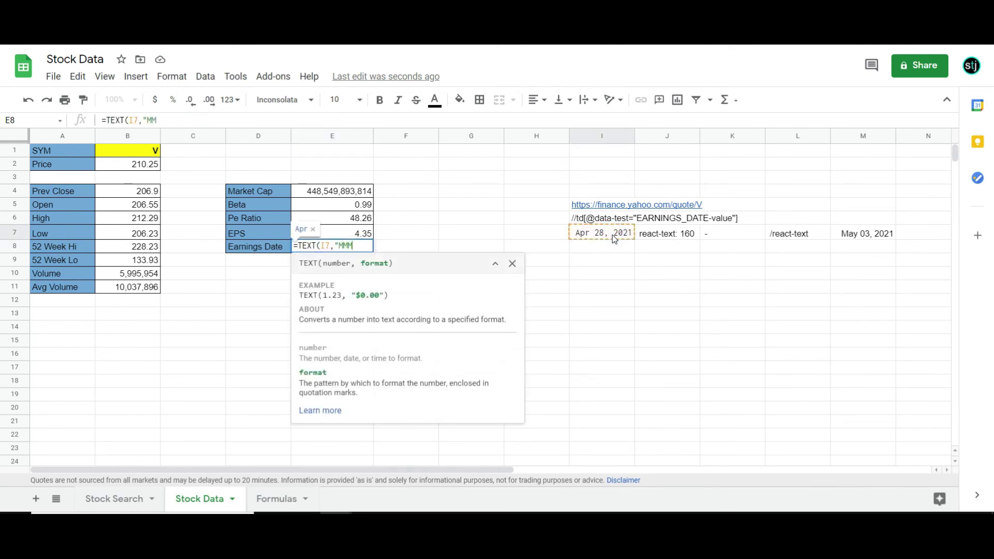
type(" DD, YYY")
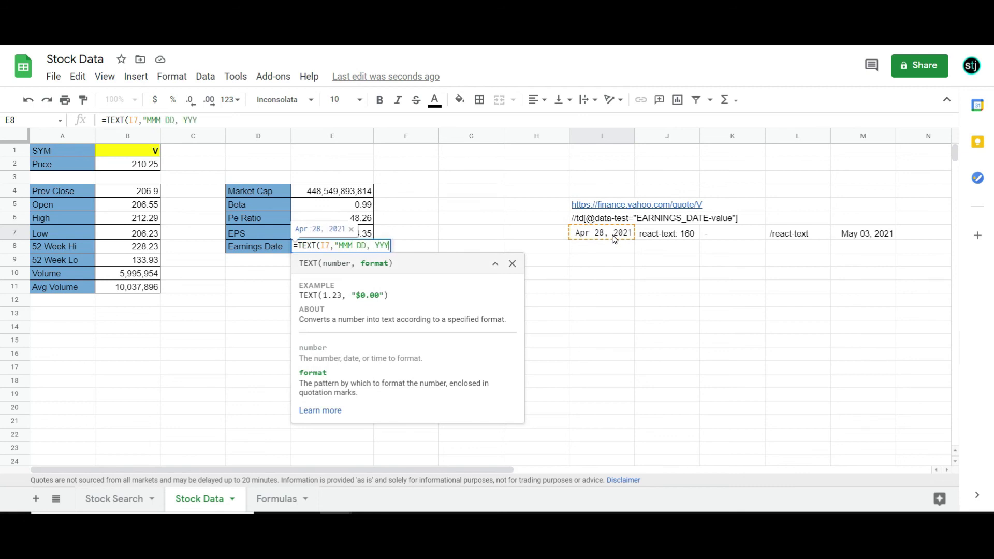
key("BackSpace")
type("\")&\" ")
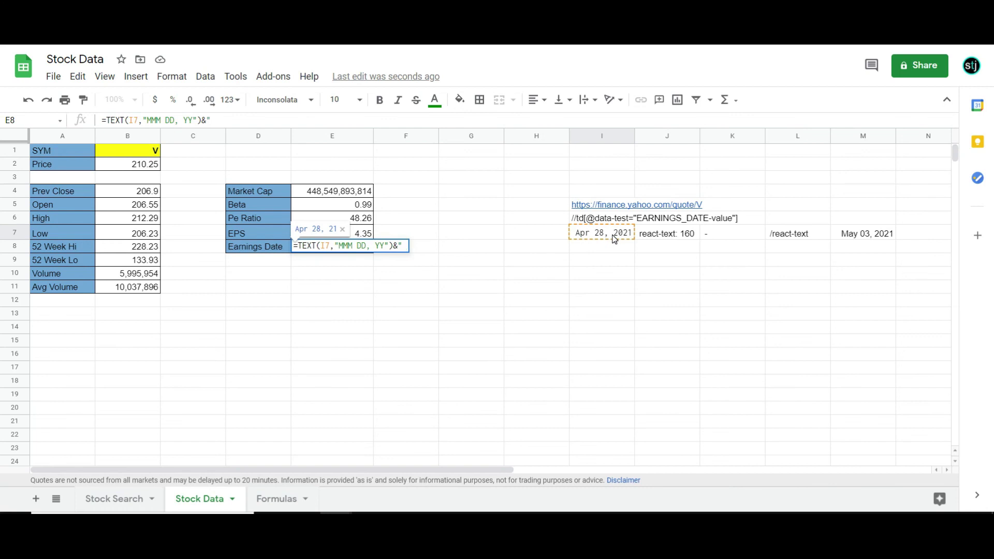
type("- \"&")
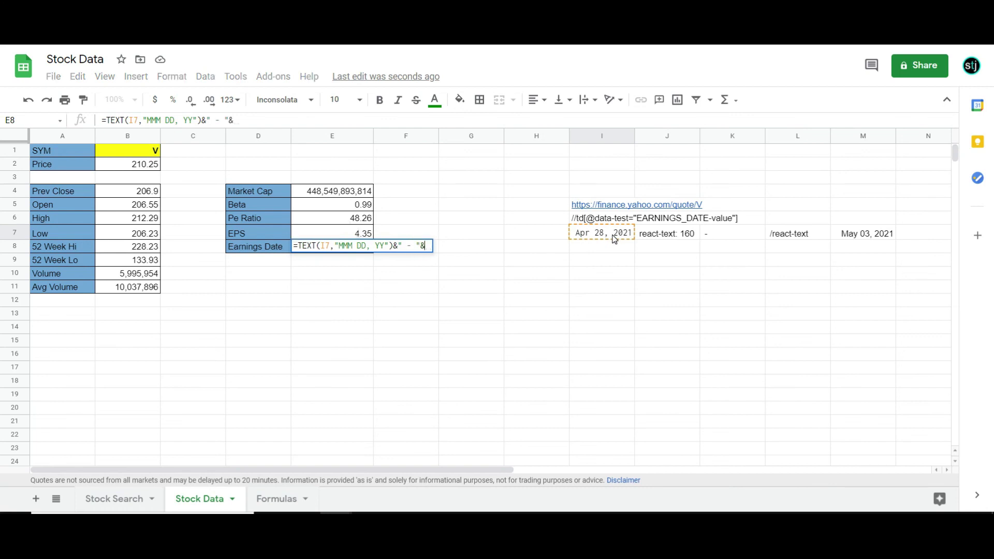
Step: Append TEXT(M7,"MMM DD, YY") to show Apr 28, 21 - May 03, 21, and widen column E
left_click(852, 237)
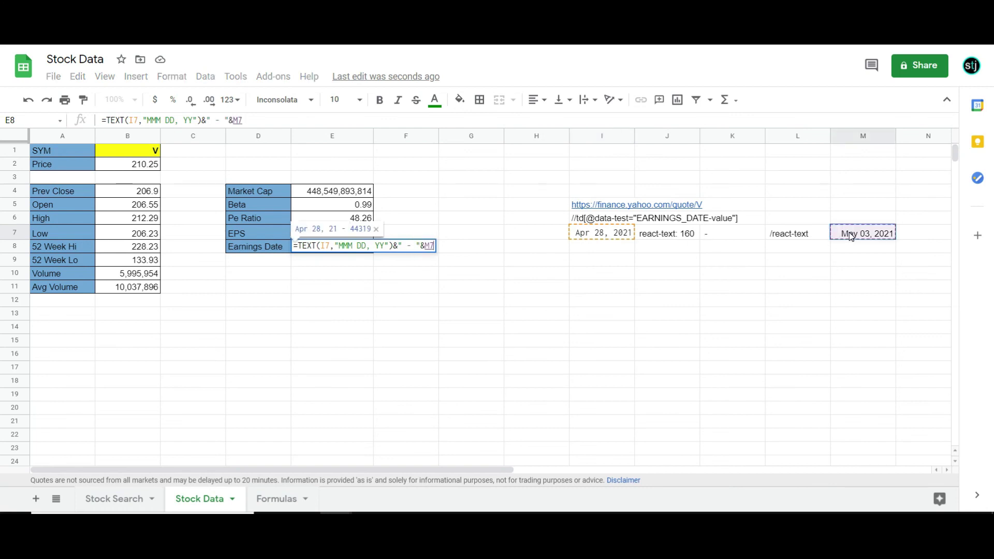
key("BackSpace")
key("BackSpace")
type("TEXT(")
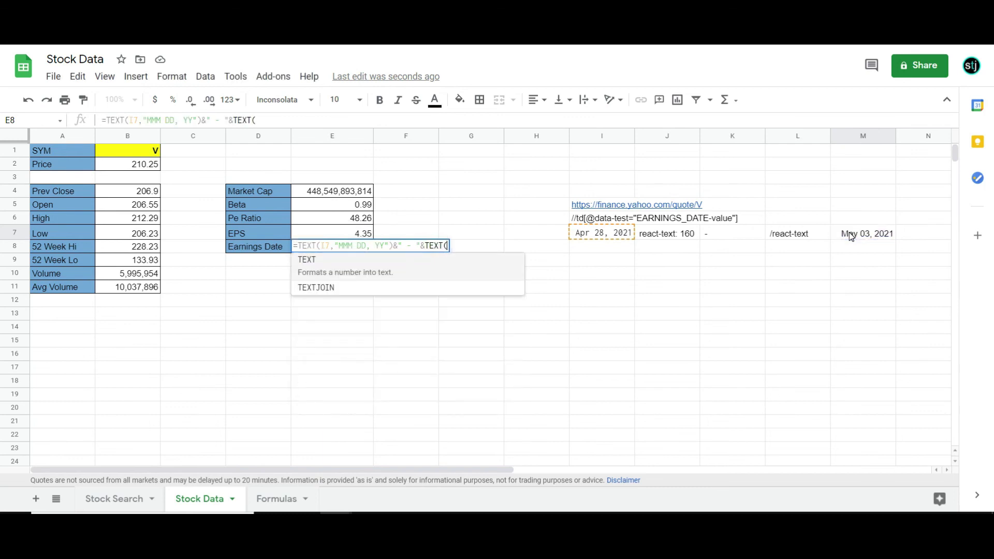
left_click(852, 237)
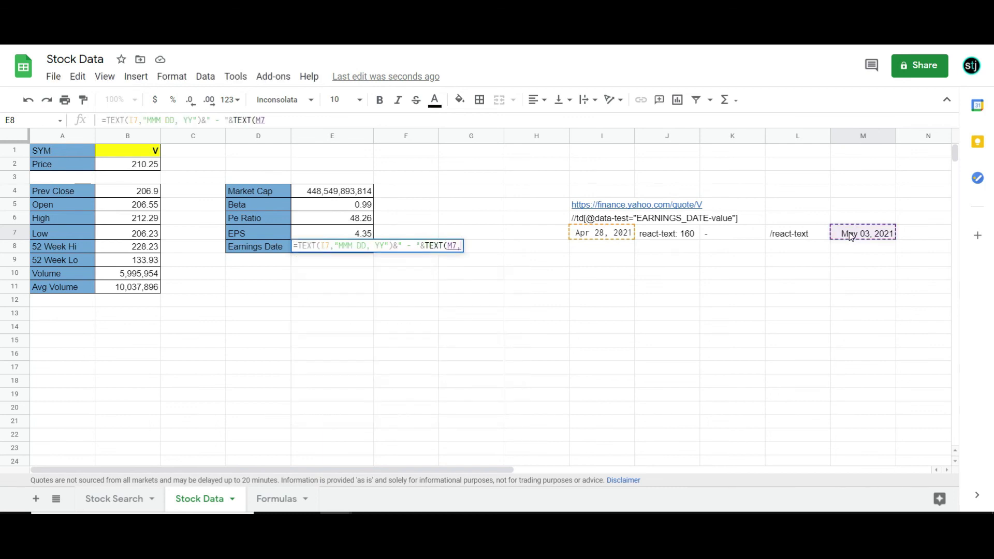
type(",\"MMM DD, ")
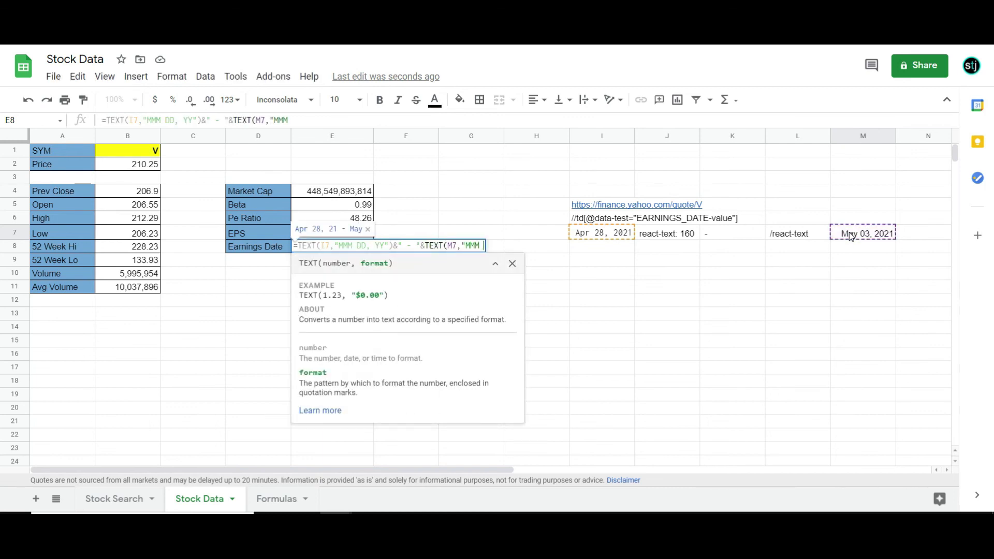
type("YY\")")
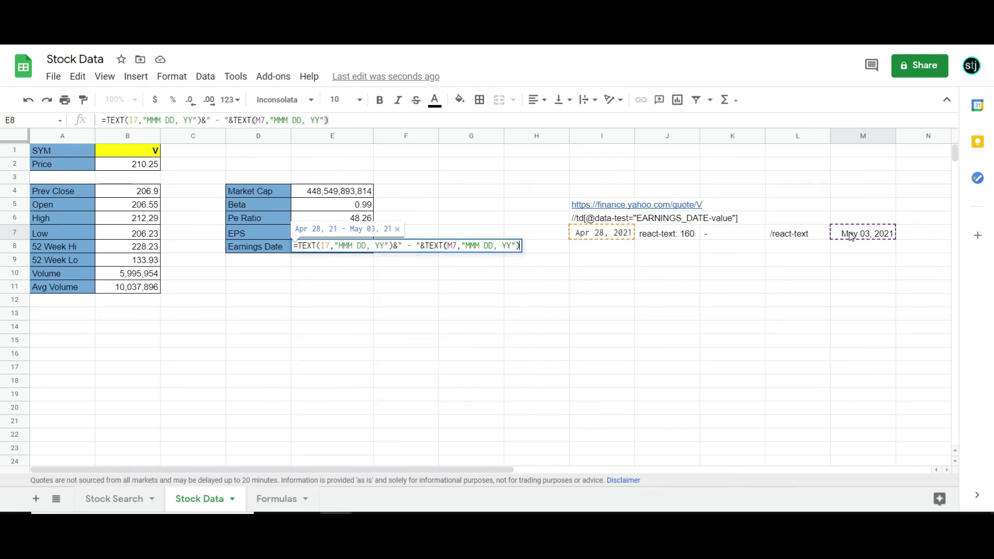
key("Return")
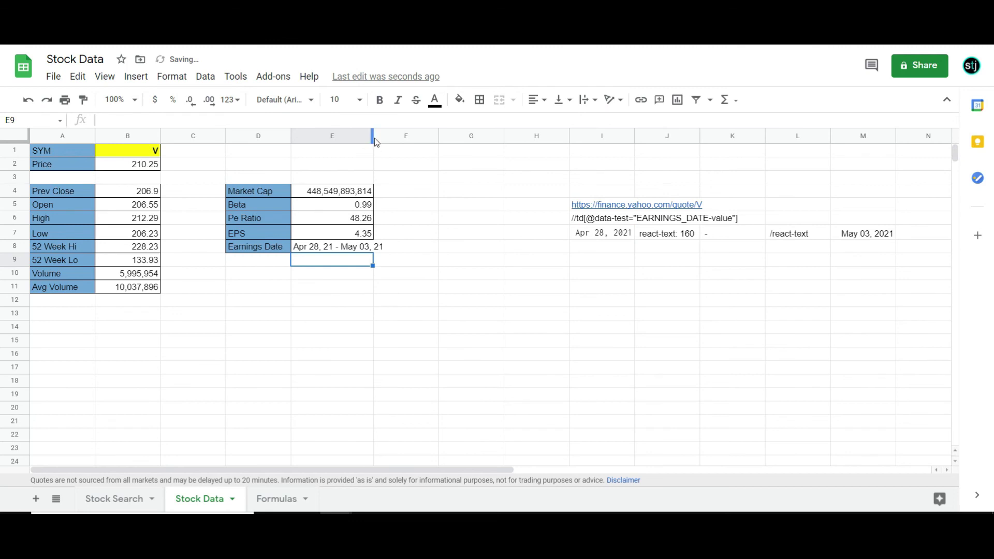
left_click_drag(375, 141, 394, 141)
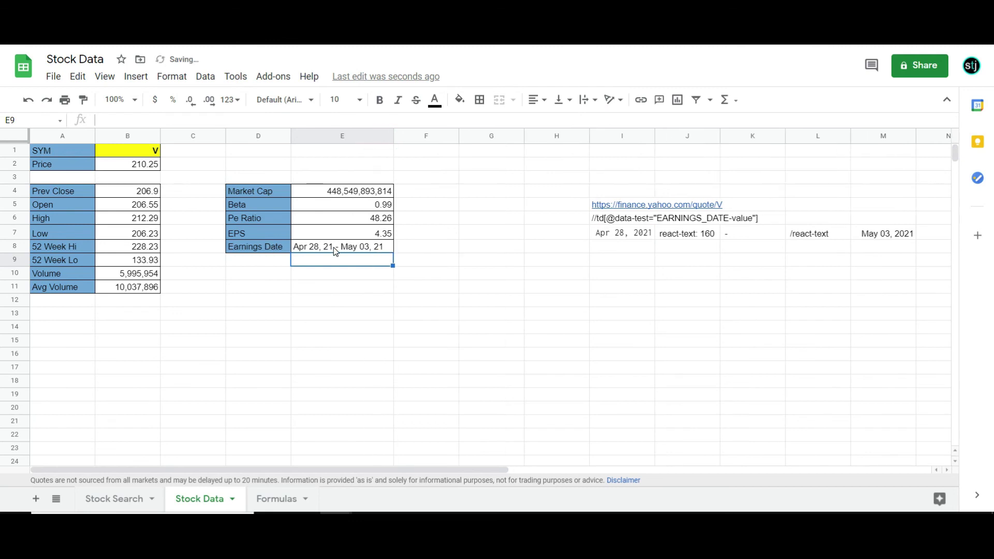
left_click(335, 250)
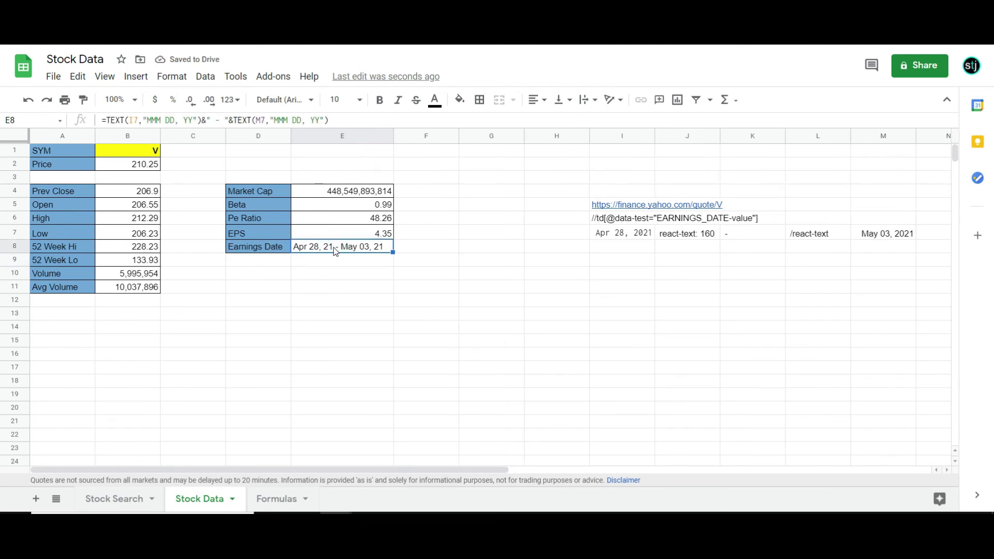